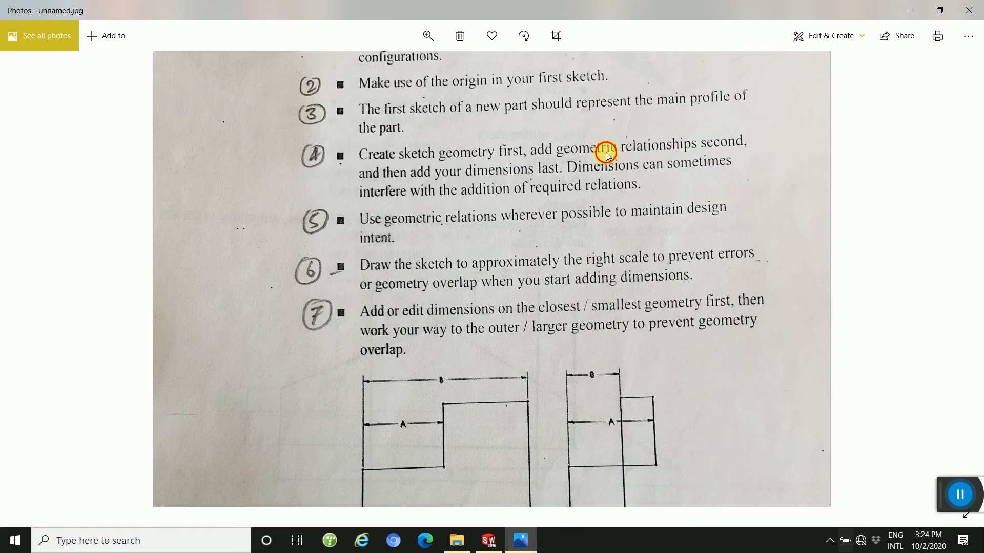
Step: Read through the numbered Sketching Guidelines page, including the diagrams on dimensioning order and the tips on relations and symmetry
{"action": "double_click", "coordinate": [606, 152]}
{"action": "scroll", "coordinate": [607, 152], "scroll_direction": "up", "scroll_amount": 5, "text": "ctrl"}
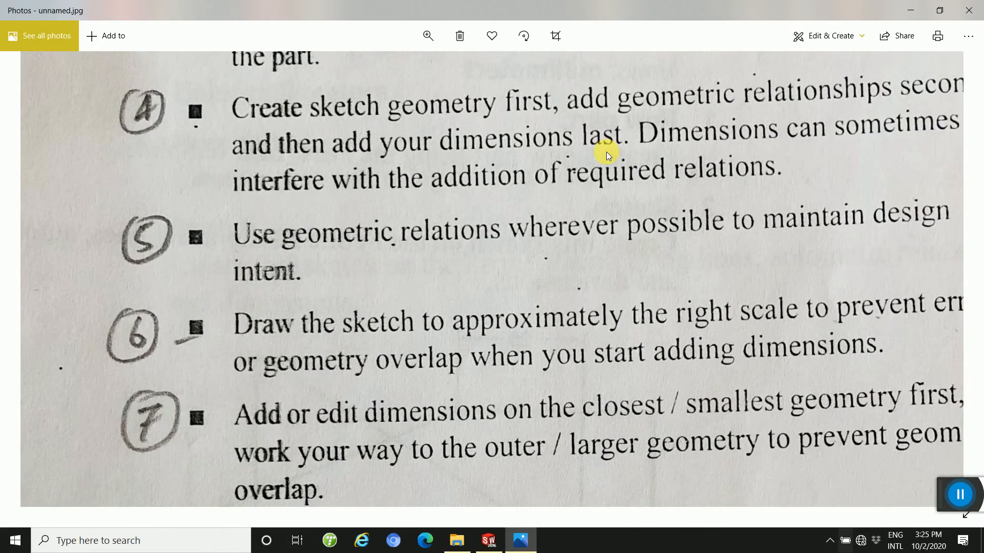
{"action": "scroll", "coordinate": [607, 152], "scroll_direction": "down", "scroll_amount": 2, "text": "ctrl"}
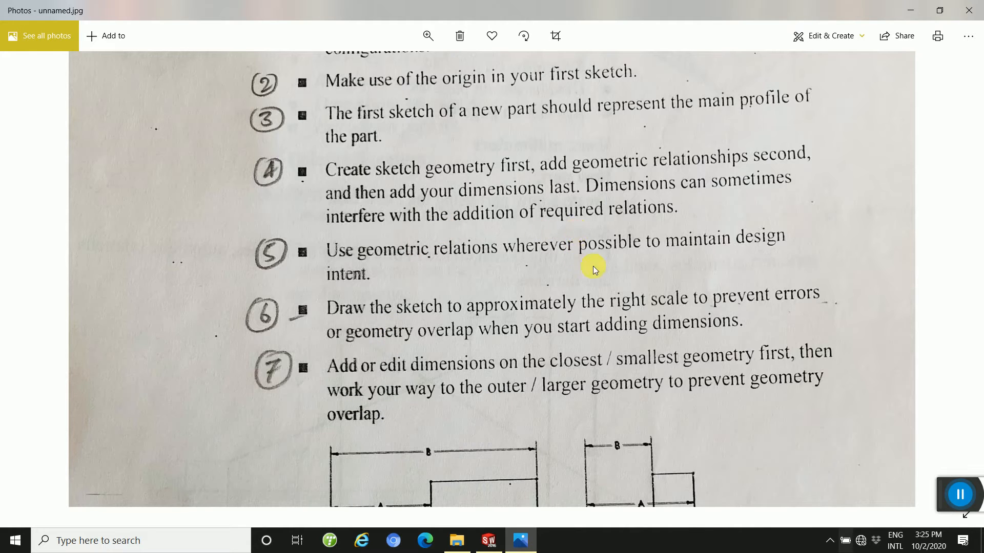
{"action": "scroll", "coordinate": [630, 303], "scroll_direction": "down", "scroll_amount": 3}
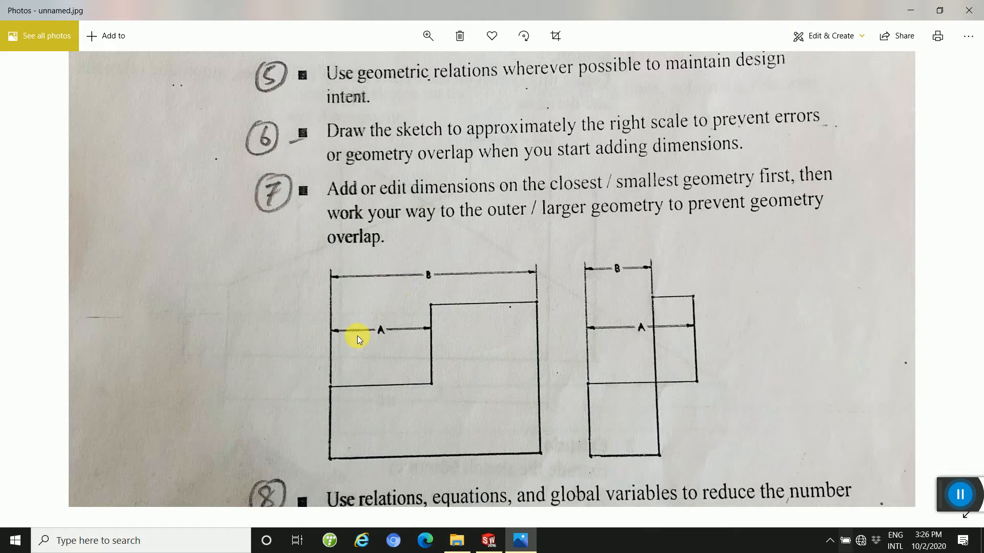
{"action": "scroll", "coordinate": [459, 327], "scroll_direction": "down", "scroll_amount": 5}
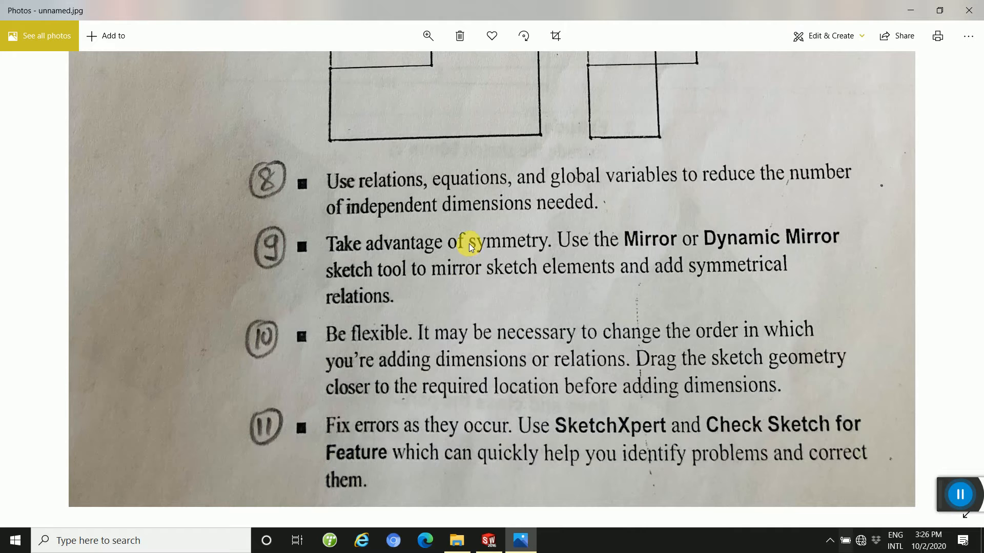
{"action": "scroll", "coordinate": [475, 224], "scroll_direction": "up", "scroll_amount": 3}
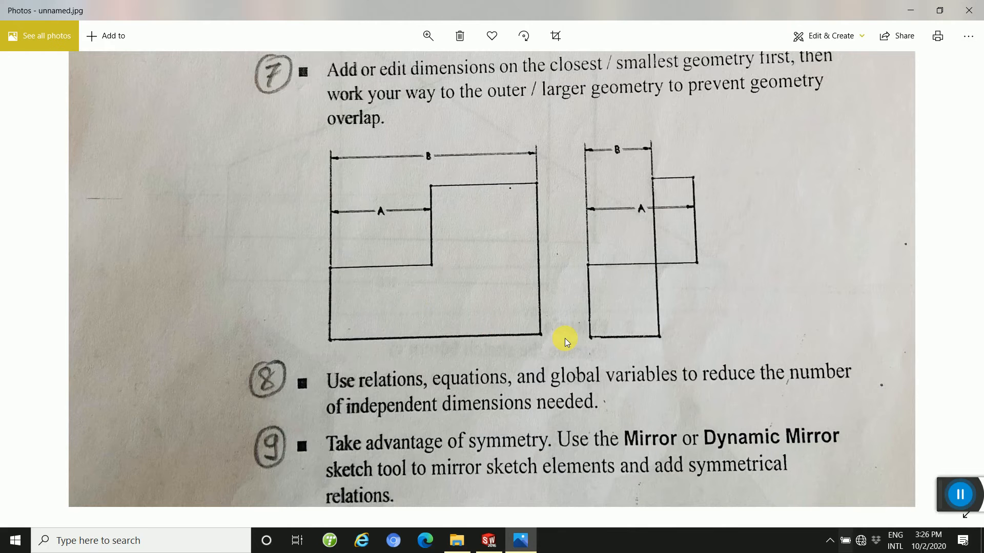
{"action": "scroll", "coordinate": [566, 341], "scroll_direction": "down", "scroll_amount": 5}
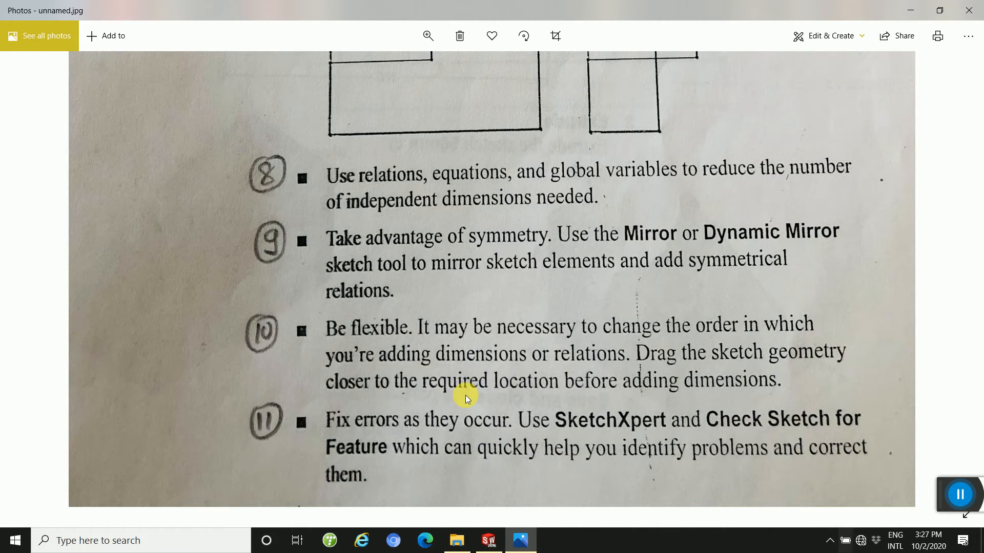
{"action": "scroll", "coordinate": [503, 334], "scroll_direction": "up", "scroll_amount": 10}
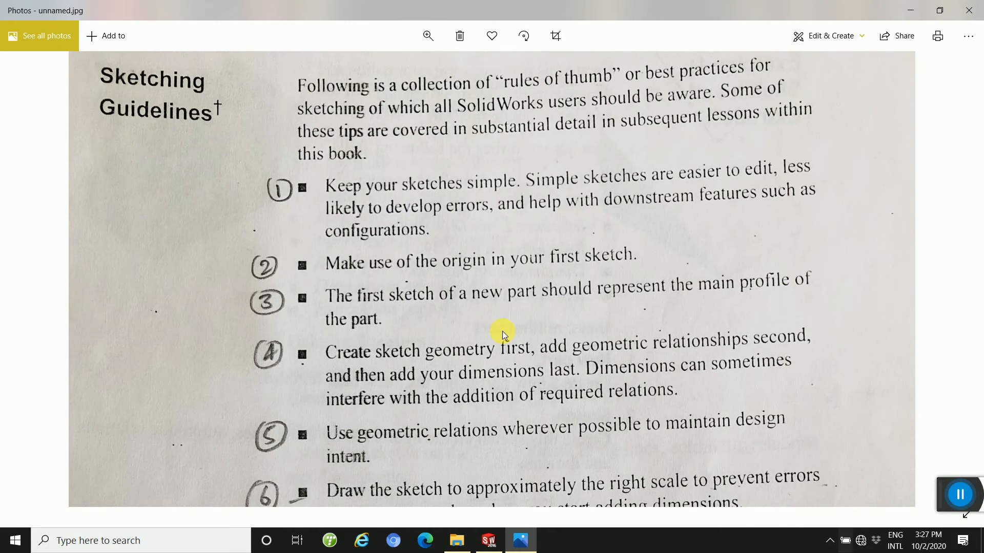
{"action": "scroll", "coordinate": [502, 331], "scroll_direction": "down", "scroll_amount": 5}
{"action": "scroll", "coordinate": [502, 331], "scroll_direction": "up", "scroll_amount": 5}
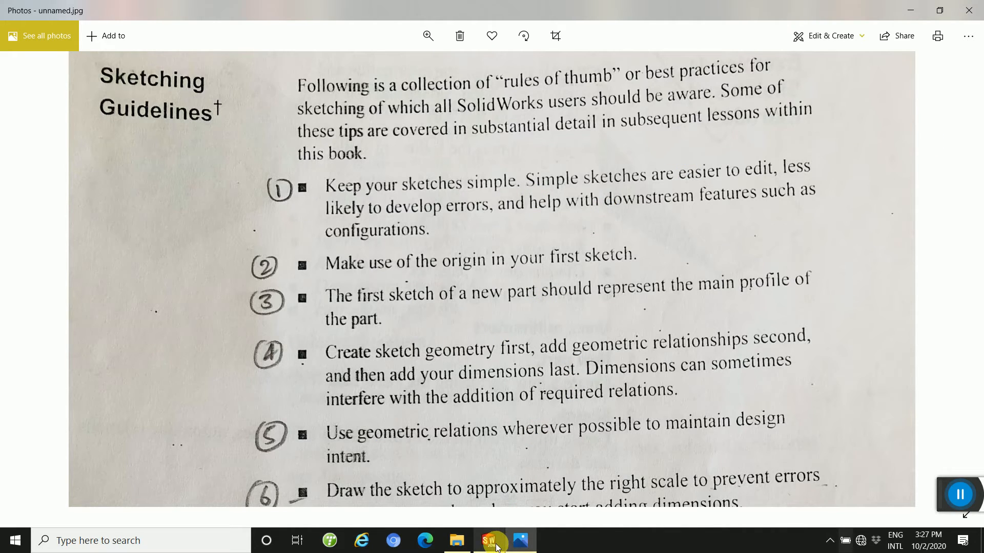
Step: Switch to SOLIDWORKS and start a new sketch on the Front plane
{"action": "left_click", "coordinate": [491, 542]}
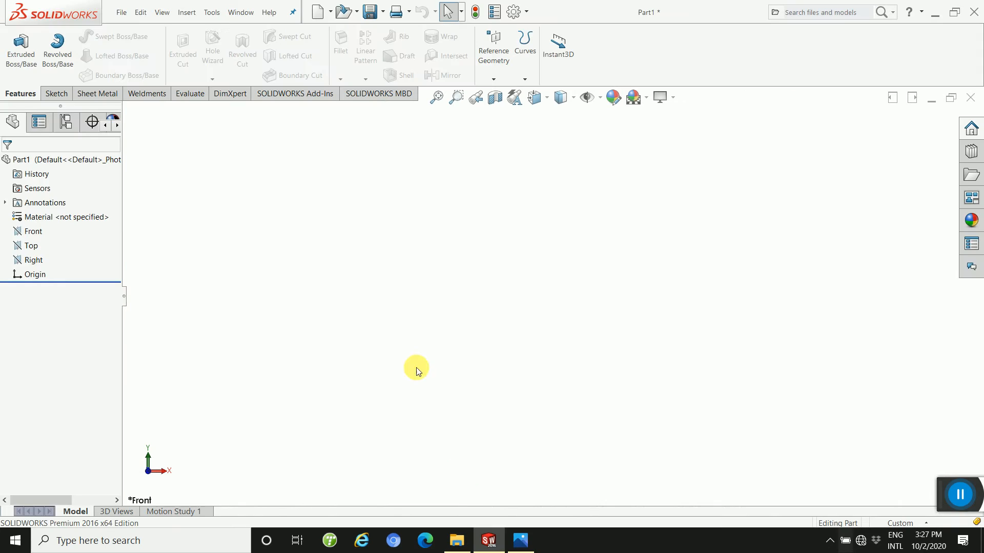
{"action": "left_click", "coordinate": [35, 232]}
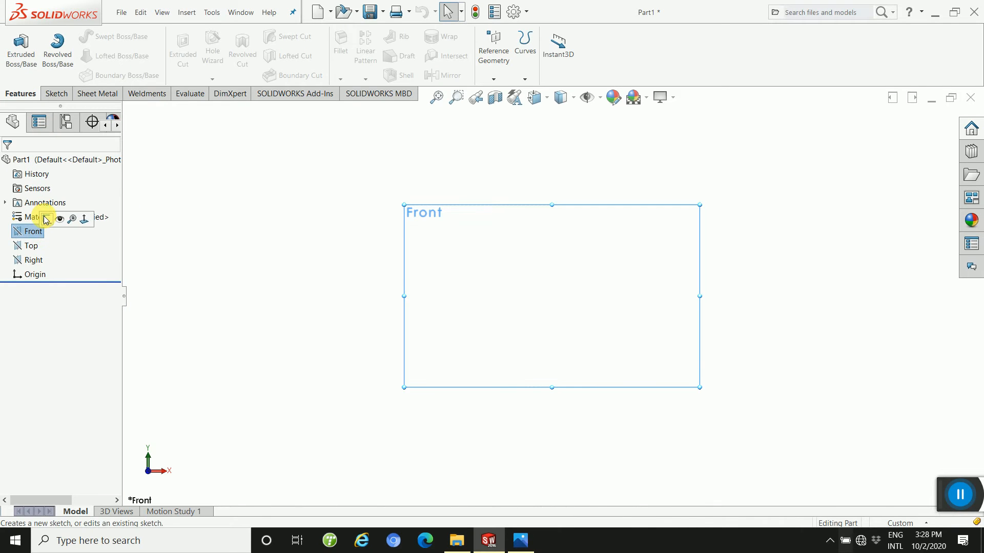
{"action": "left_click", "coordinate": [46, 220]}
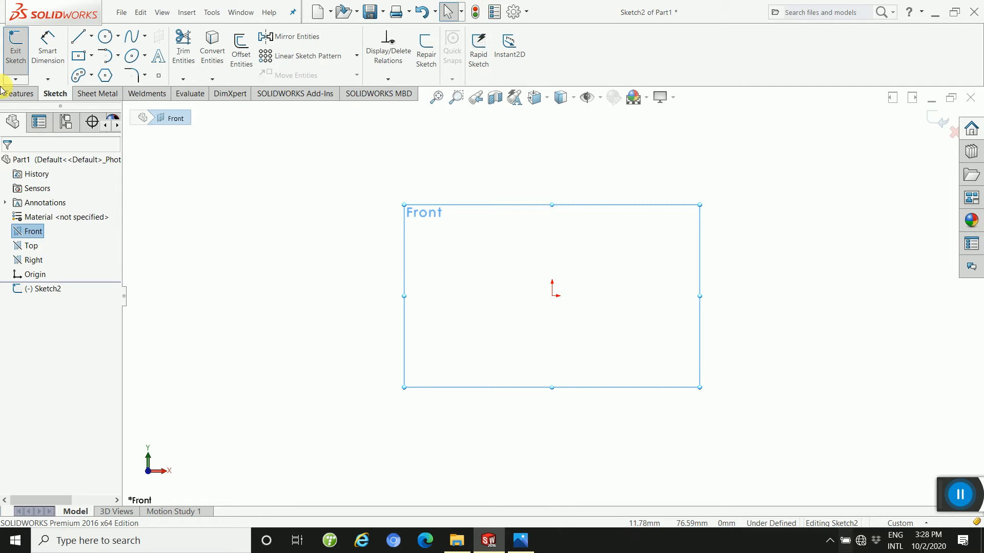
Step: Draw a vertical centerline about 74 mm long down to the origin and a horizontal centerline extending from the origin toward positive X
{"action": "left_click", "coordinate": [91, 36]}
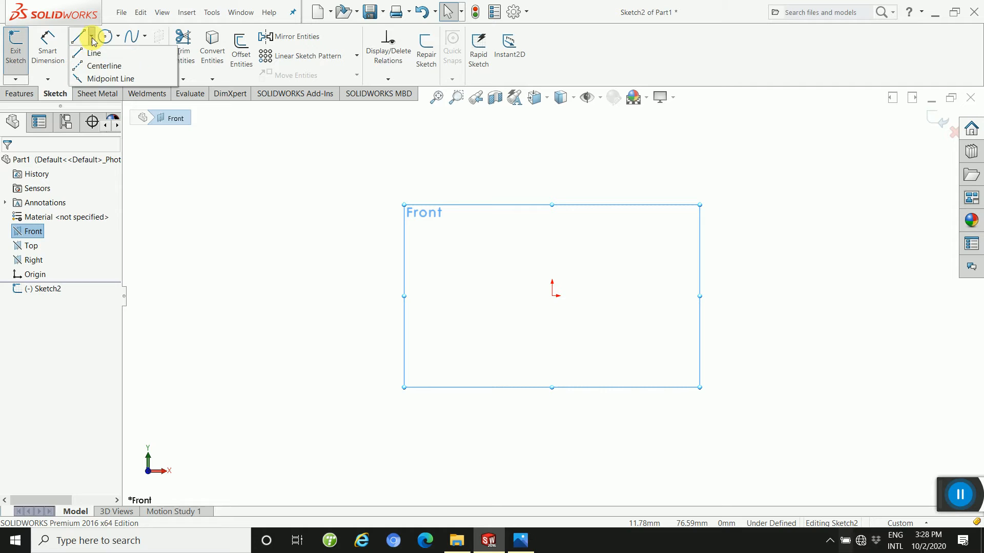
{"action": "left_click", "coordinate": [98, 65]}
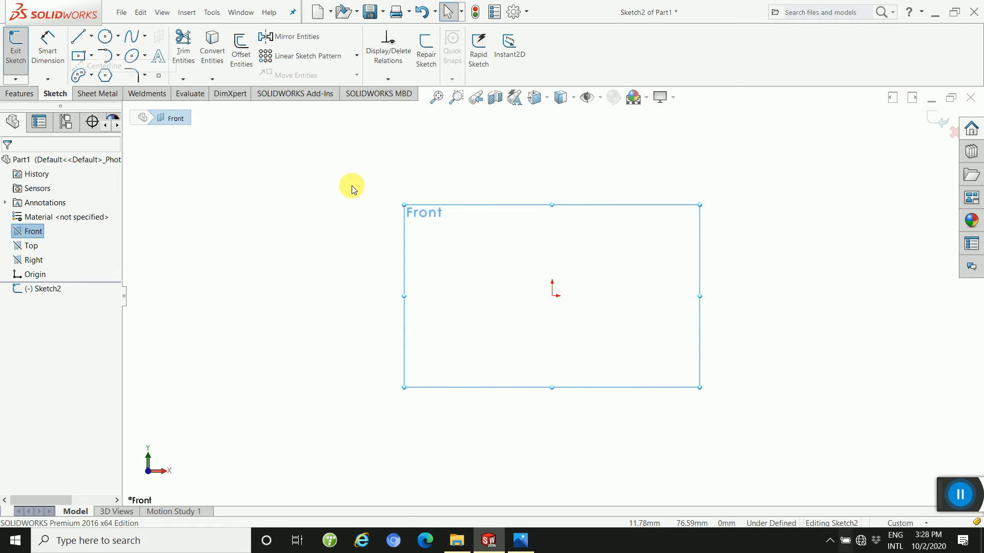
{"action": "left_click", "coordinate": [552, 161]}
{"action": "left_click", "coordinate": [552, 296]}
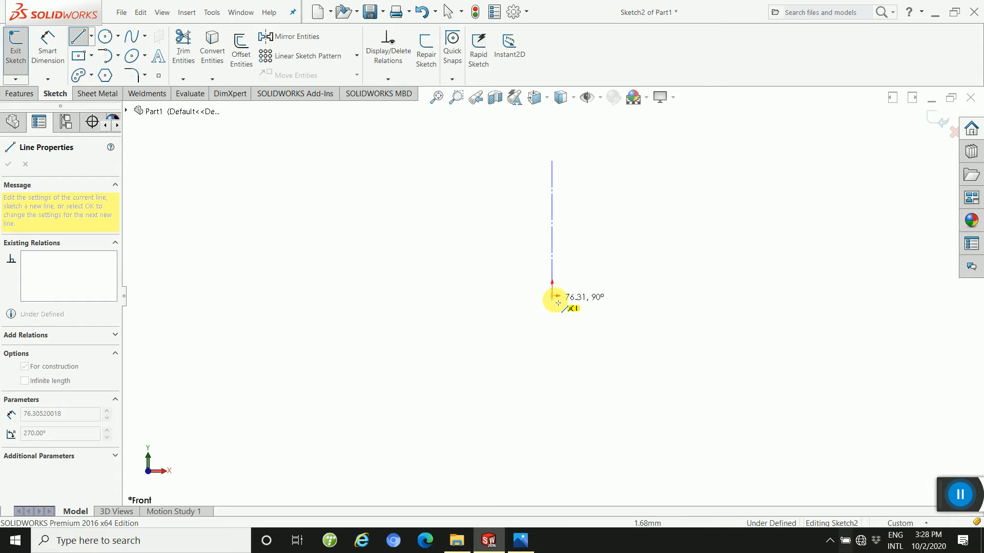
{"action": "left_click", "coordinate": [552, 296]}
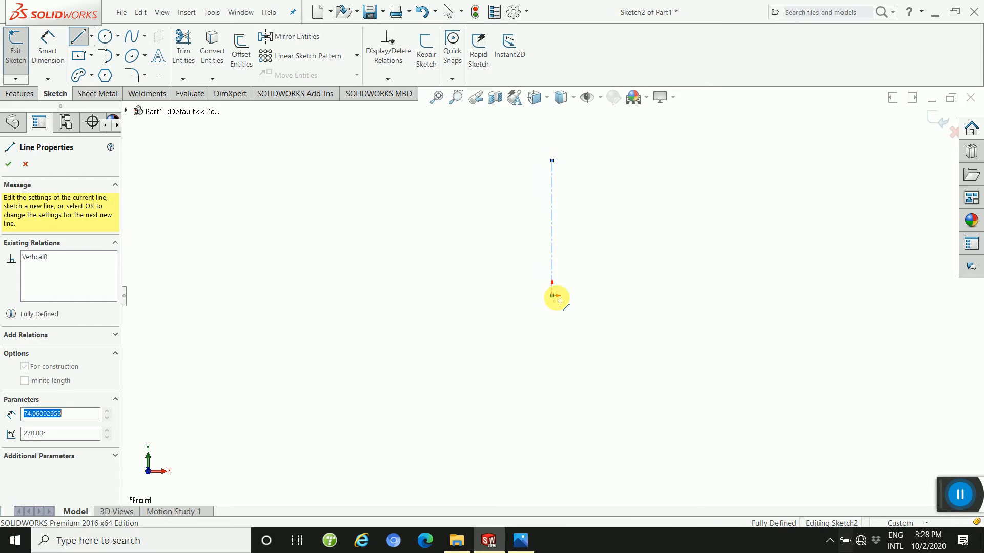
{"action": "left_click", "coordinate": [690, 296]}
{"action": "key", "text": "Escape"}
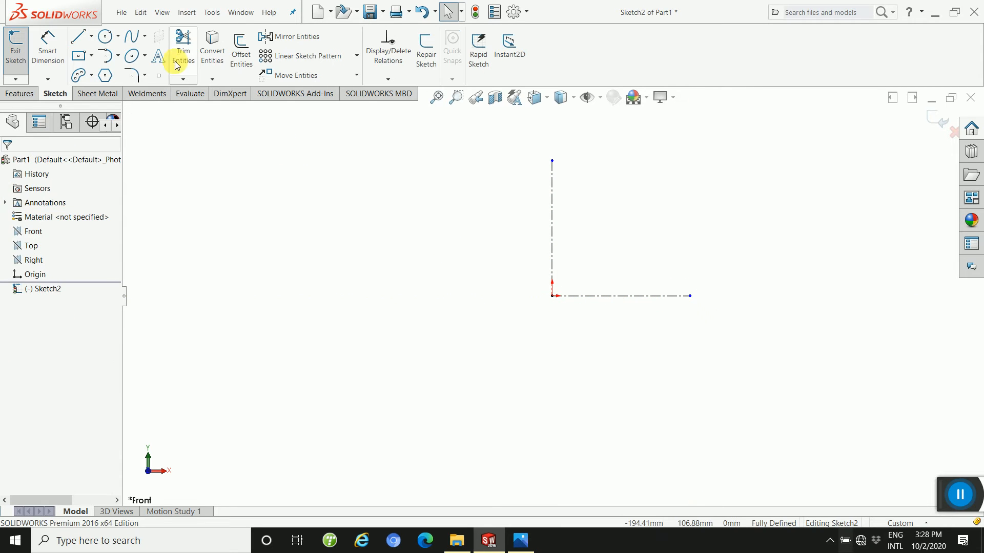
Step: Draw a stepped line chain from the origin: about 64 mm horizontally, 34 mm up and 37 mm horizontally outward
{"action": "left_click", "coordinate": [76, 38]}
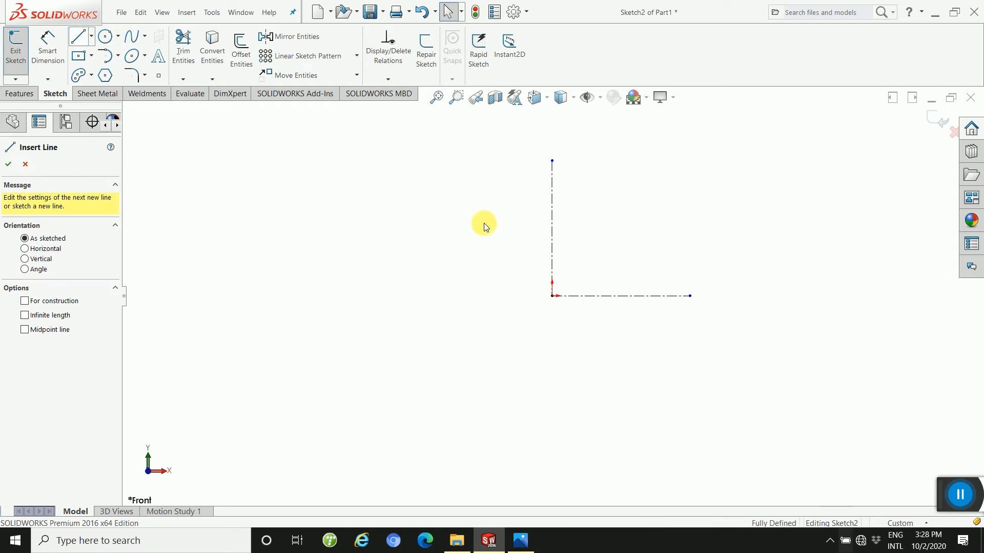
{"action": "left_click", "coordinate": [553, 296]}
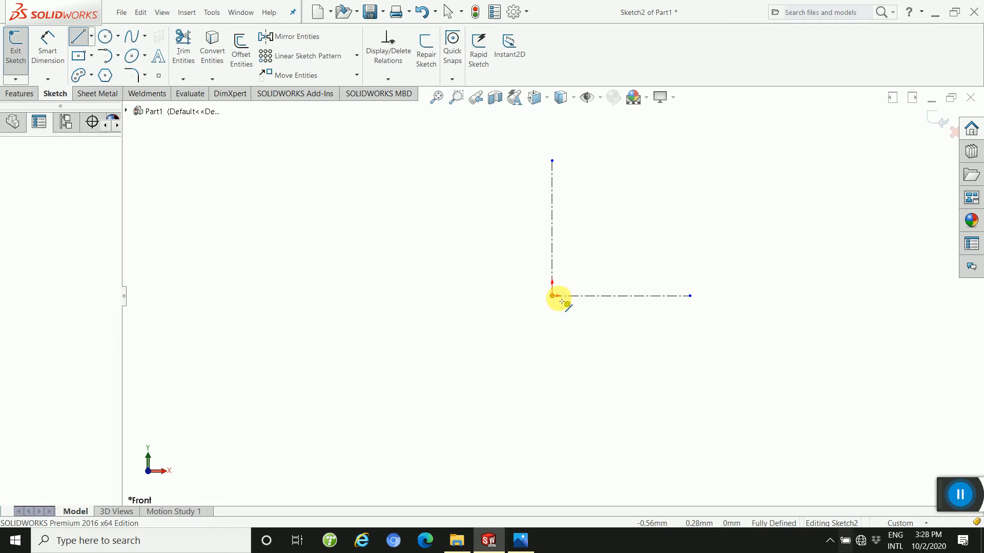
{"action": "left_click", "coordinate": [668, 296]}
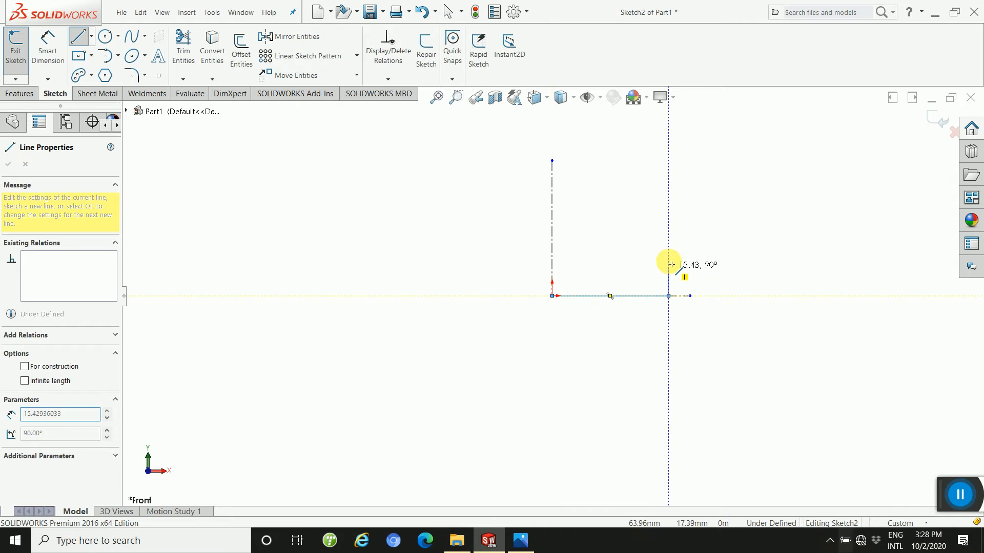
{"action": "left_click", "coordinate": [681, 237]}
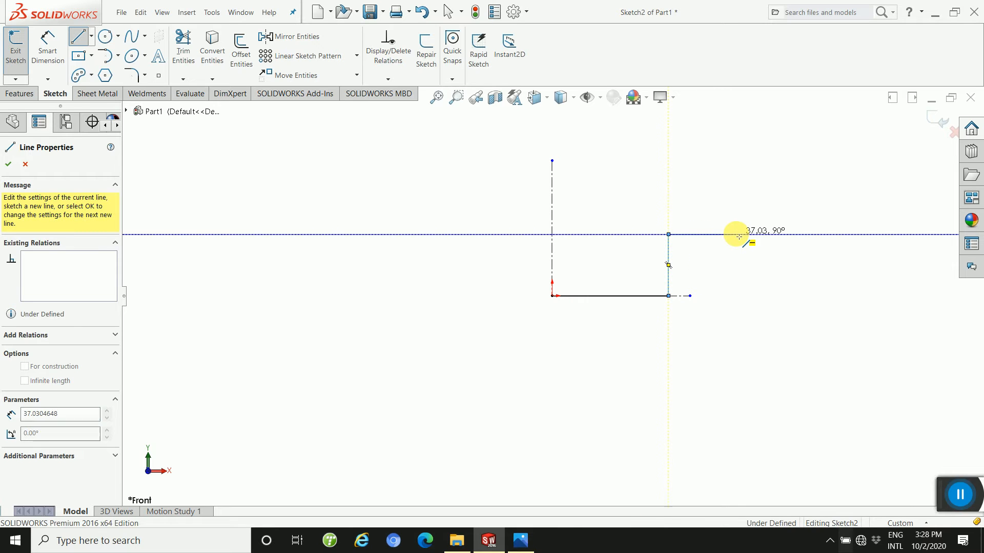
{"action": "left_click", "coordinate": [738, 236]}
{"action": "key", "text": "Escape"}
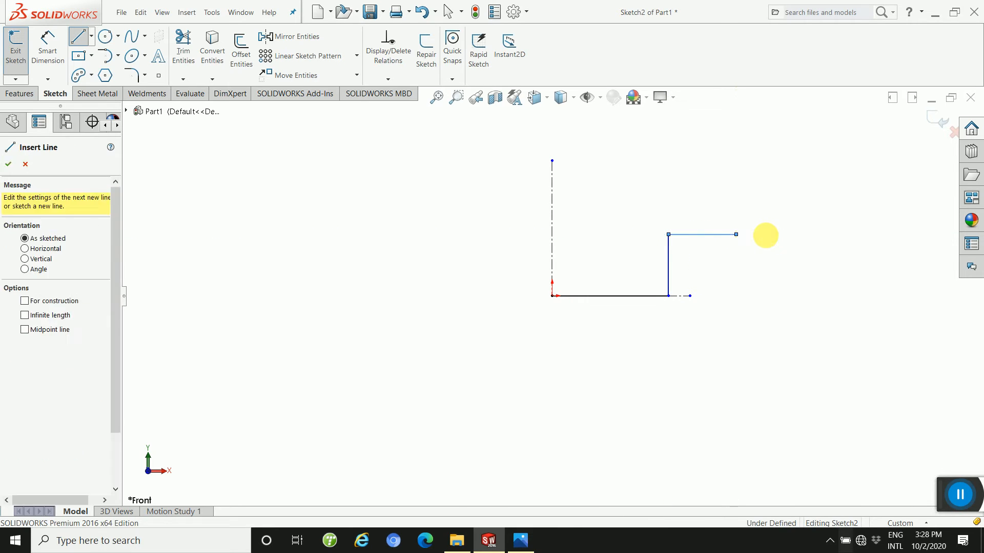
{"action": "key", "text": "Escape"}
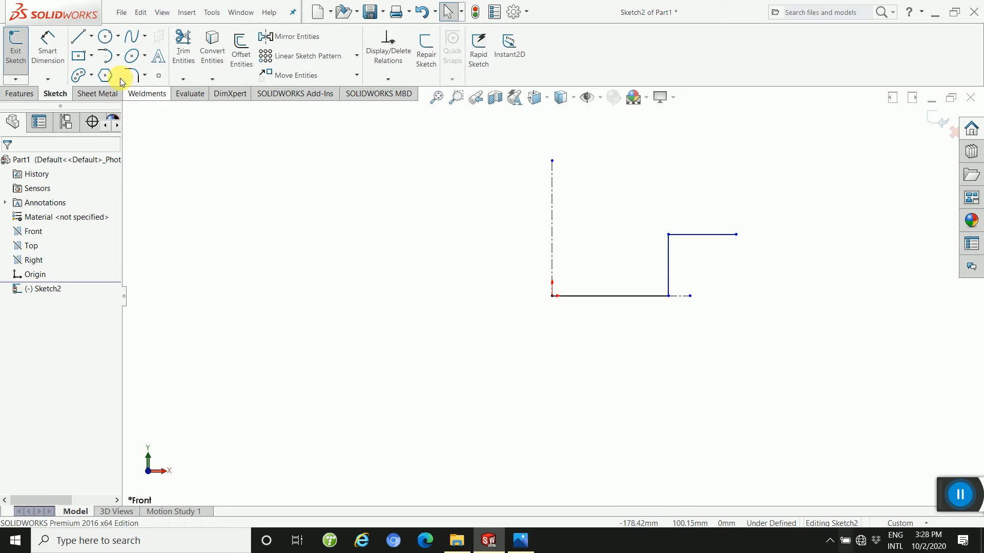
Step: Draw a slightly slanted line about 41 mm long upward from the free end of the stepped chain
{"action": "left_click", "coordinate": [85, 38]}
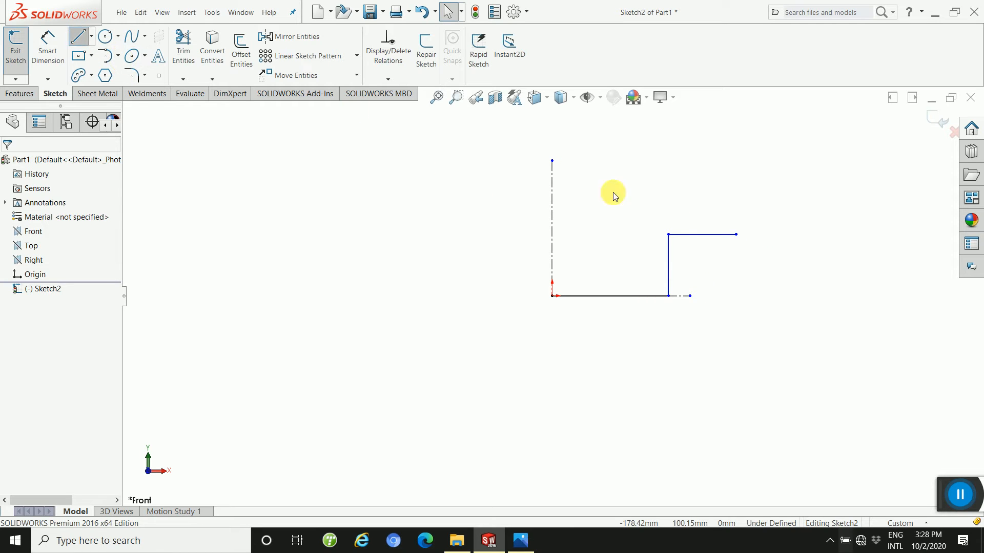
{"action": "left_click", "coordinate": [736, 235]}
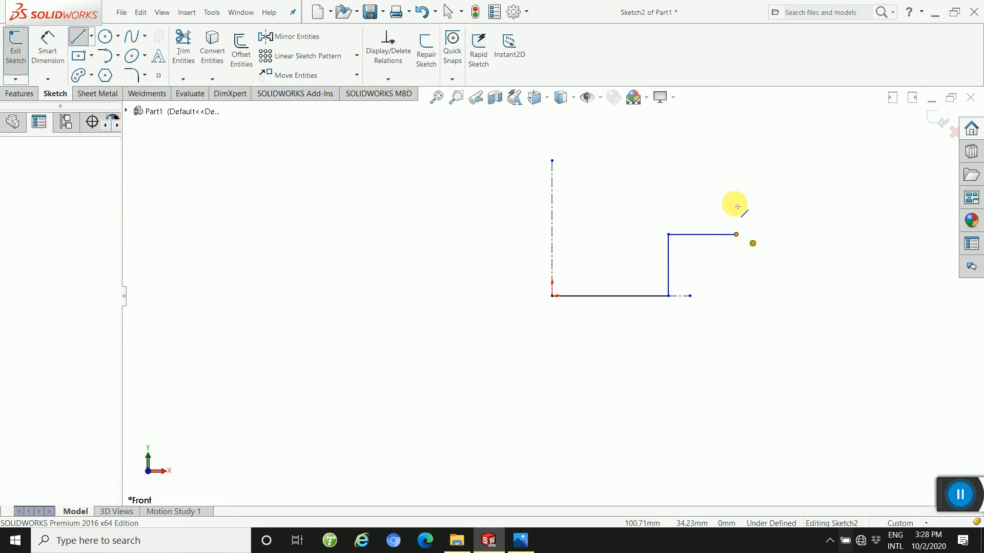
{"action": "left_click", "coordinate": [721, 161]}
{"action": "key", "text": "Escape"}
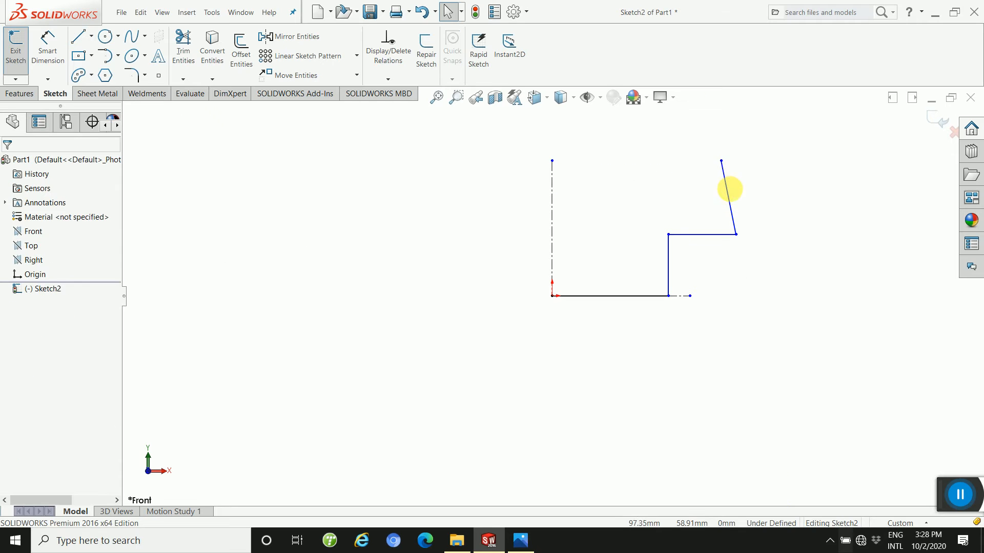
Step: Apply a Vertical relation to the slanted line at the chain's end and expand its list of available relations
{"action": "left_click", "coordinate": [727, 188]}
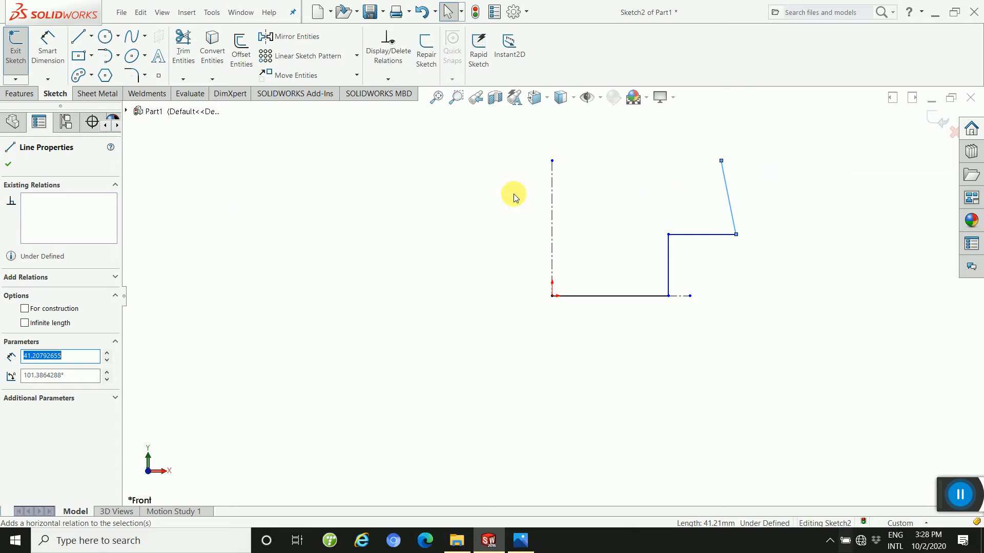
{"action": "left_click", "coordinate": [722, 172]}
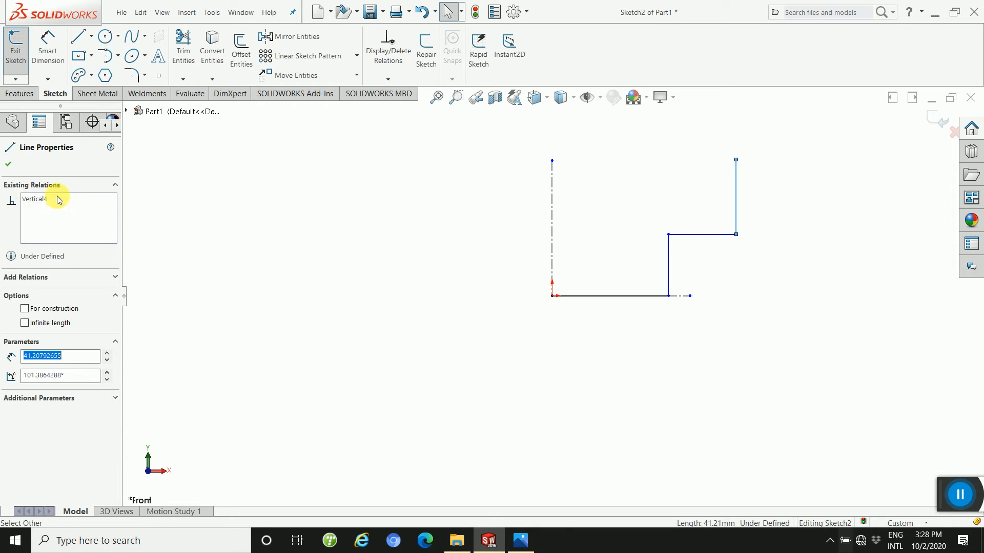
{"action": "left_click", "coordinate": [113, 277]}
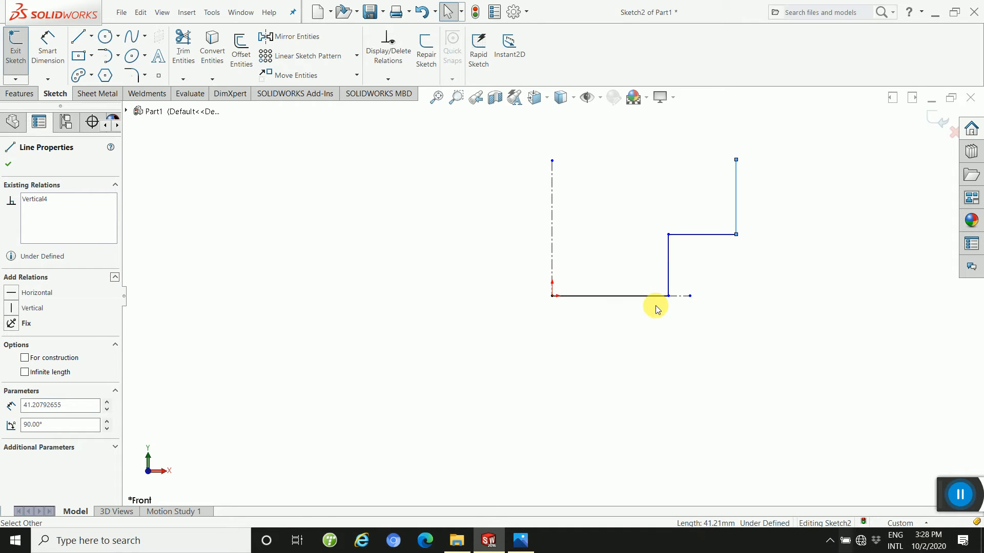
Step: Draw a separate 45° line about 18 mm long between the vertical centerline and the uppermost vertical line
{"action": "left_click", "coordinate": [78, 36]}
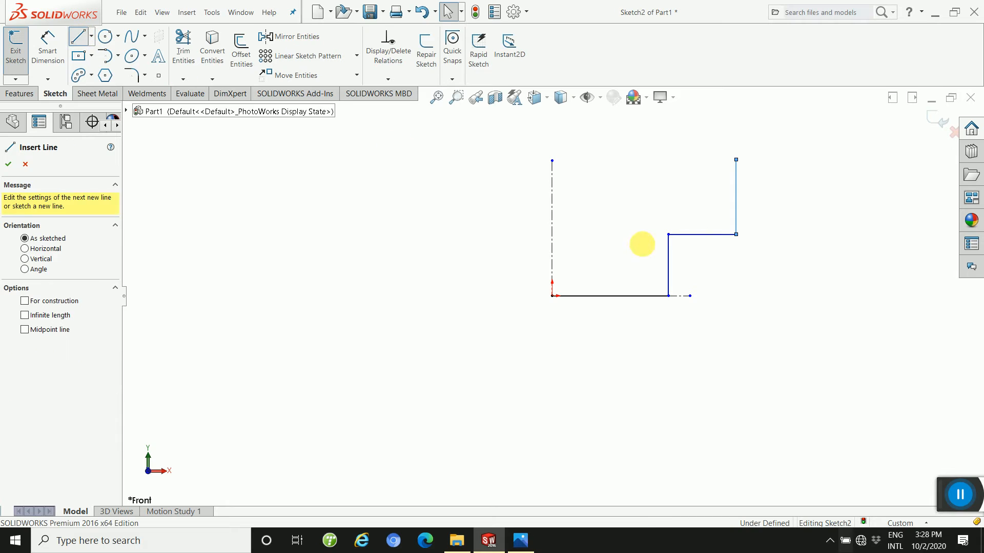
{"action": "left_click", "coordinate": [624, 169]}
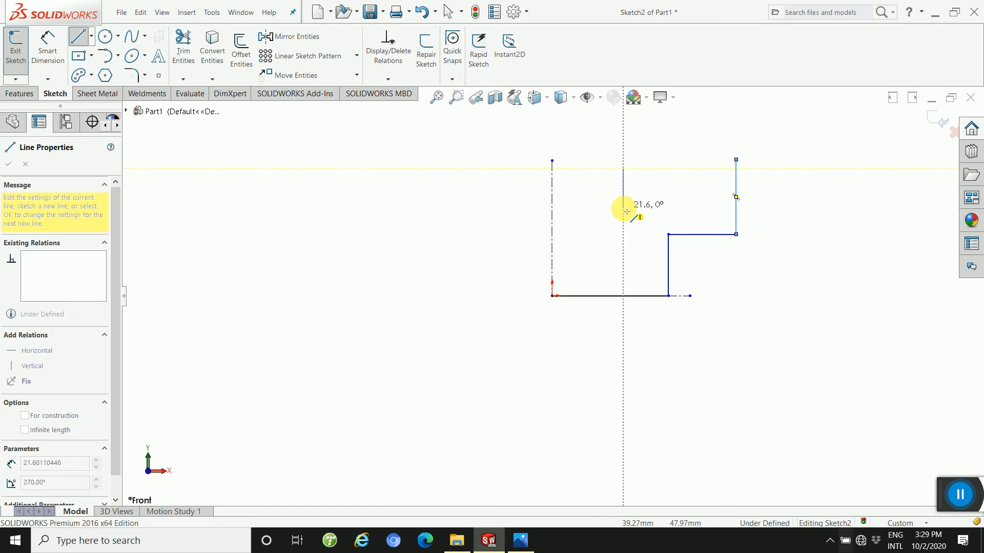
{"action": "left_click", "coordinate": [600, 192]}
{"action": "key", "text": "Escape"}
{"action": "key", "text": "Escape"}
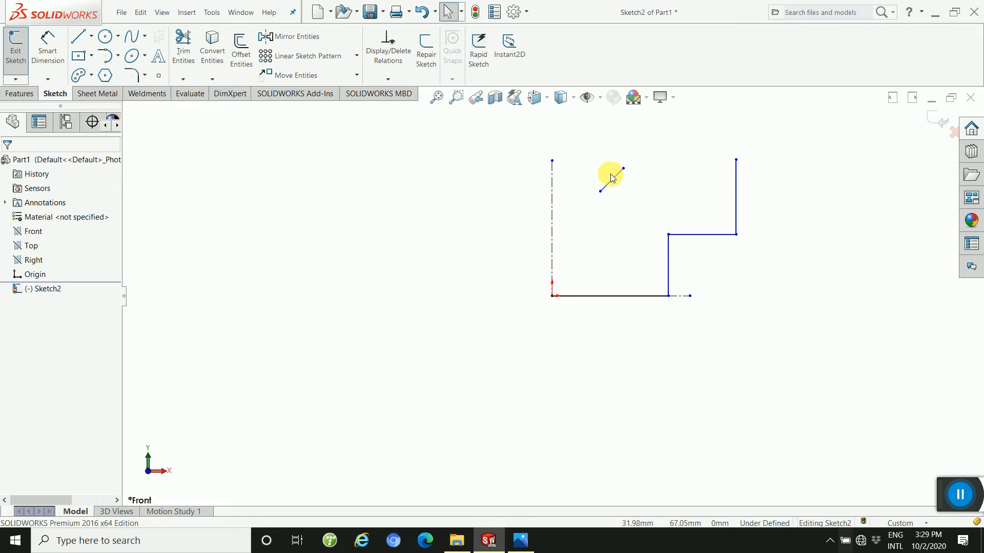
Step: Add Perpendicular, Collinear and Equal relations between the short 45° line and the uppermost vertical line
{"action": "left_click", "coordinate": [617, 177]}
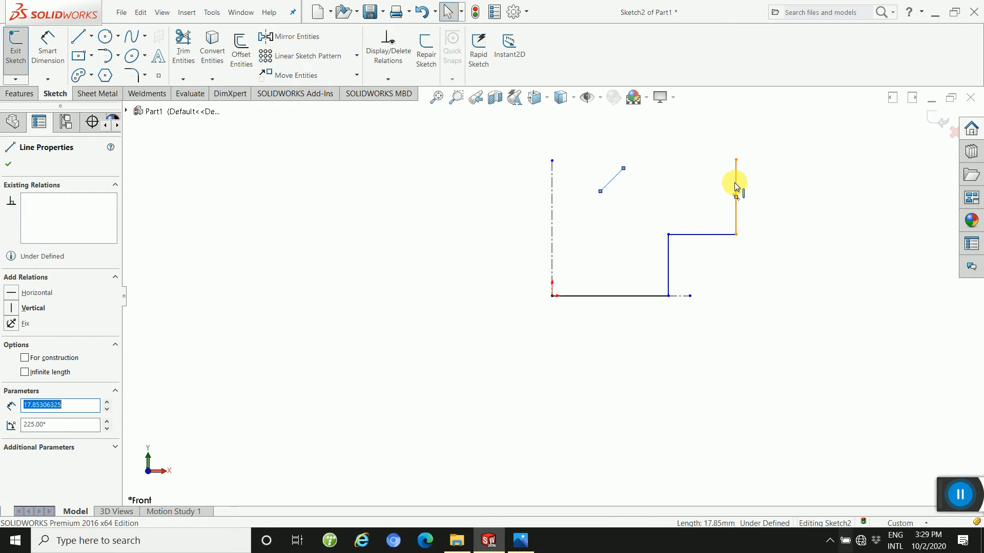
{"action": "left_click", "coordinate": [736, 184], "text": "ctrl"}
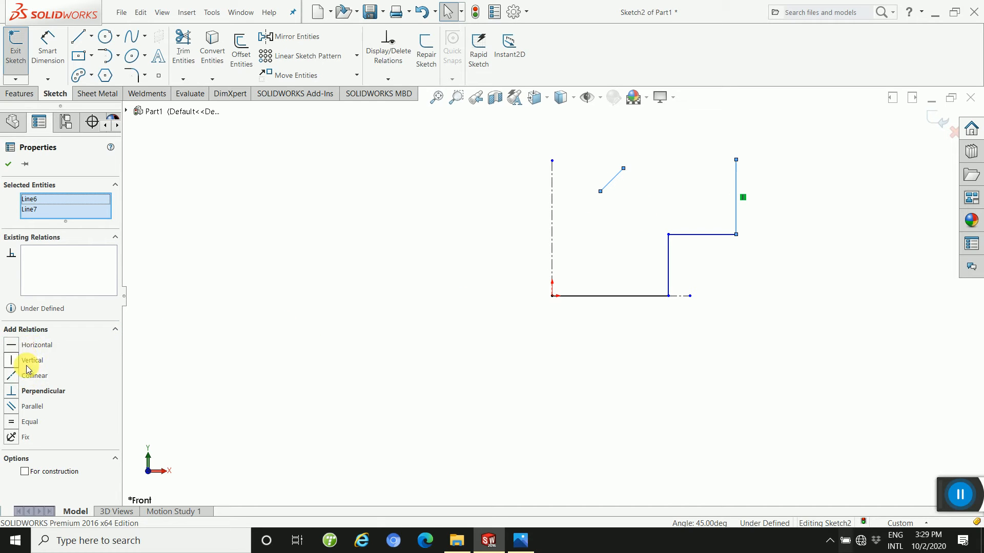
{"action": "left_click", "coordinate": [41, 392]}
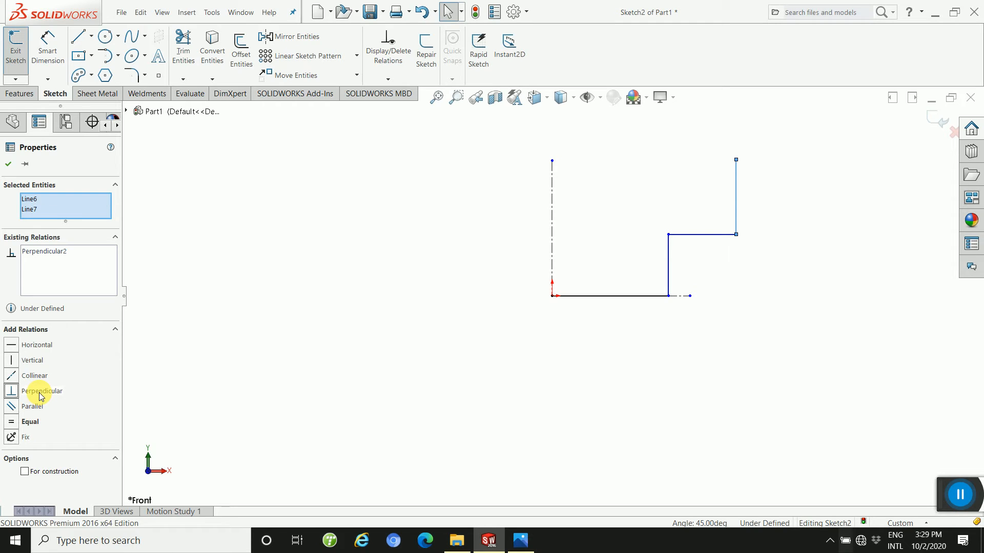
{"action": "left_click", "coordinate": [33, 376]}
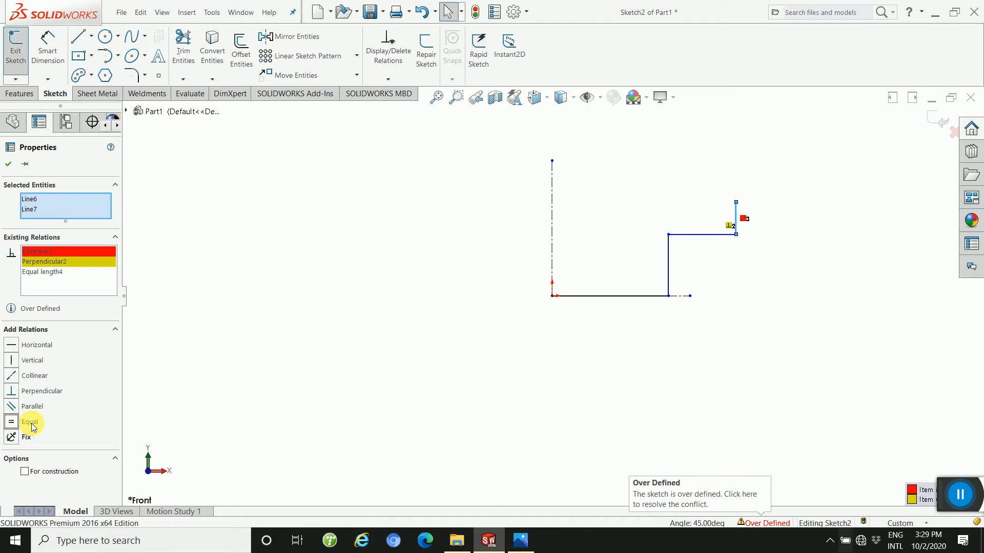
Step: Undo the relations between the short 45° line and the uppermost vertical line, and apply a Vertical relation to both instead
{"action": "key", "text": "ctrl+z"}
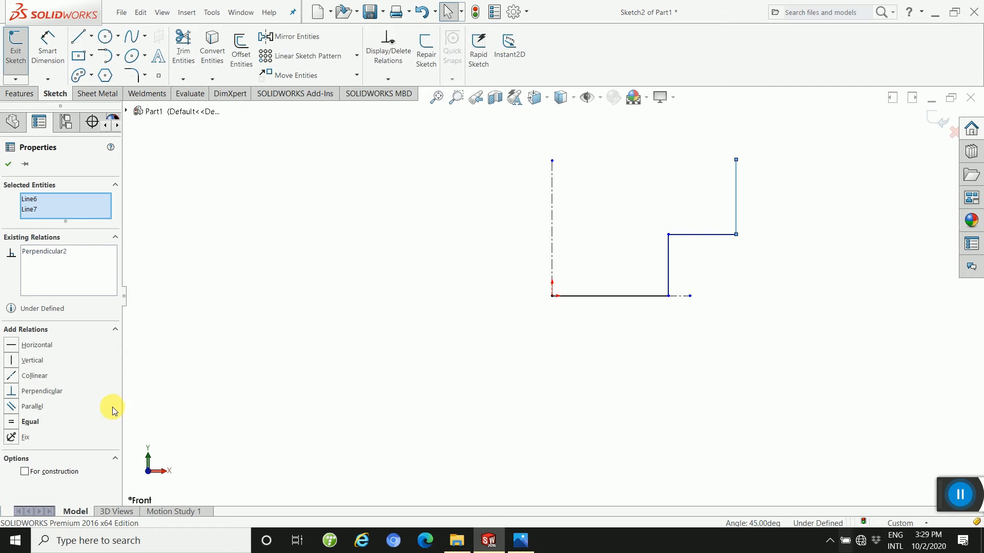
{"action": "key", "text": "ctrl+z"}
{"action": "left_click", "coordinate": [692, 183]}
{"action": "left_click", "coordinate": [614, 178]}
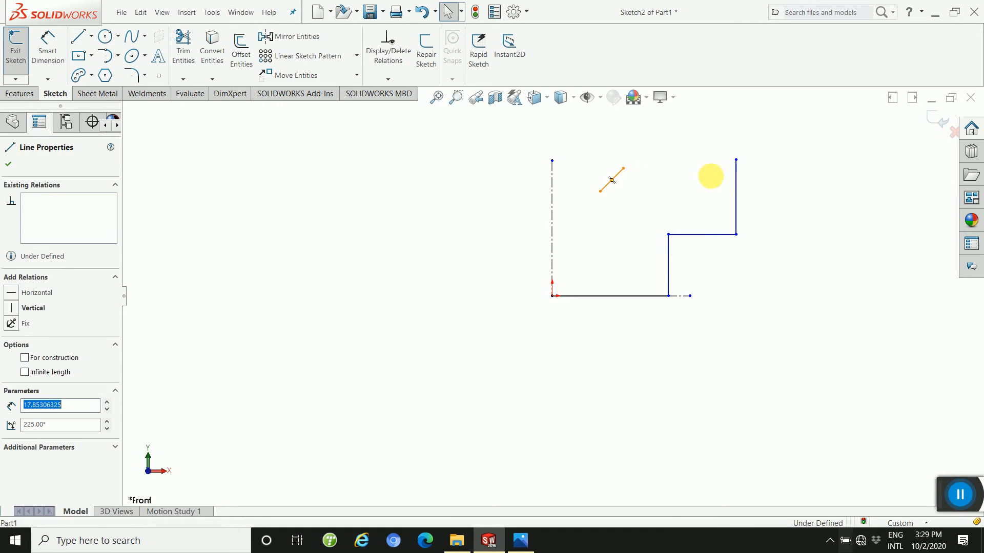
{"action": "left_click", "coordinate": [735, 192], "text": "ctrl"}
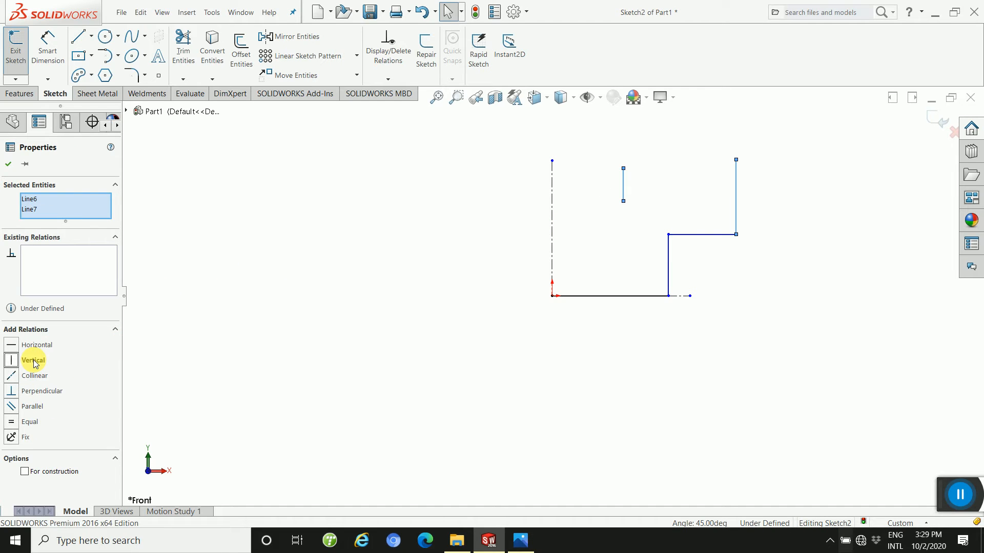
{"action": "left_click", "coordinate": [9, 165]}
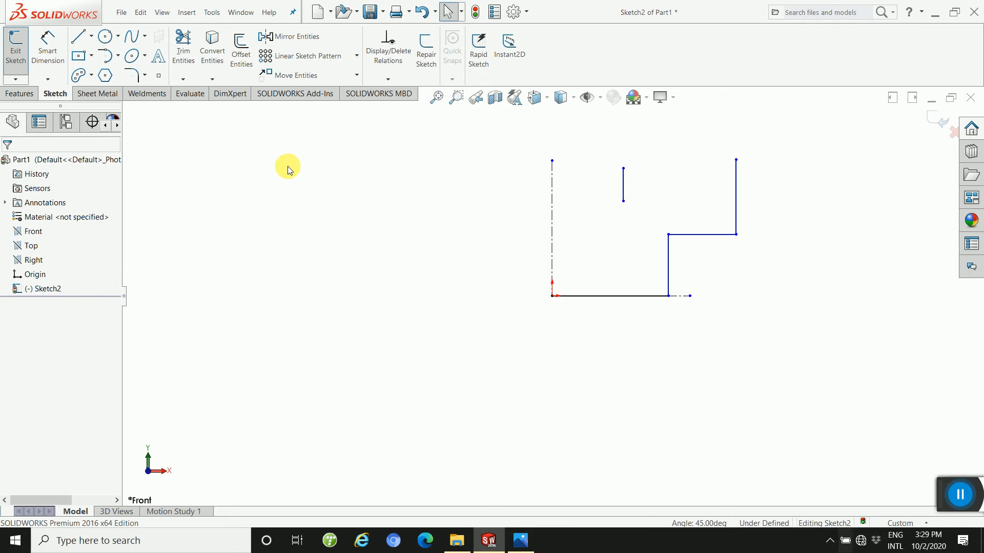
Step: Merge the lower endpoint of the short vertical line with the inner corner of the stepped chain
{"action": "left_click", "coordinate": [624, 202]}
{"action": "left_click", "coordinate": [670, 235], "text": "ctrl"}
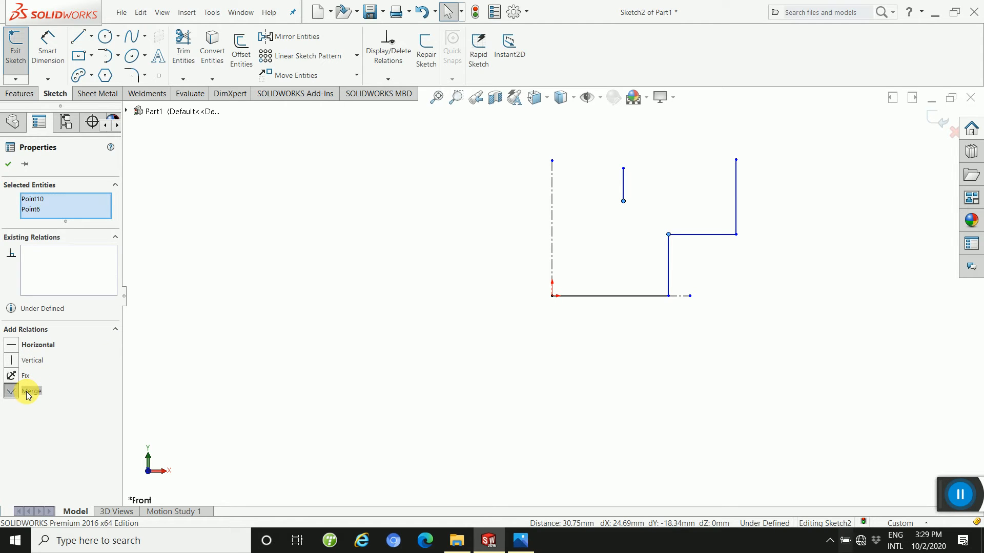
{"action": "left_click", "coordinate": [8, 164]}
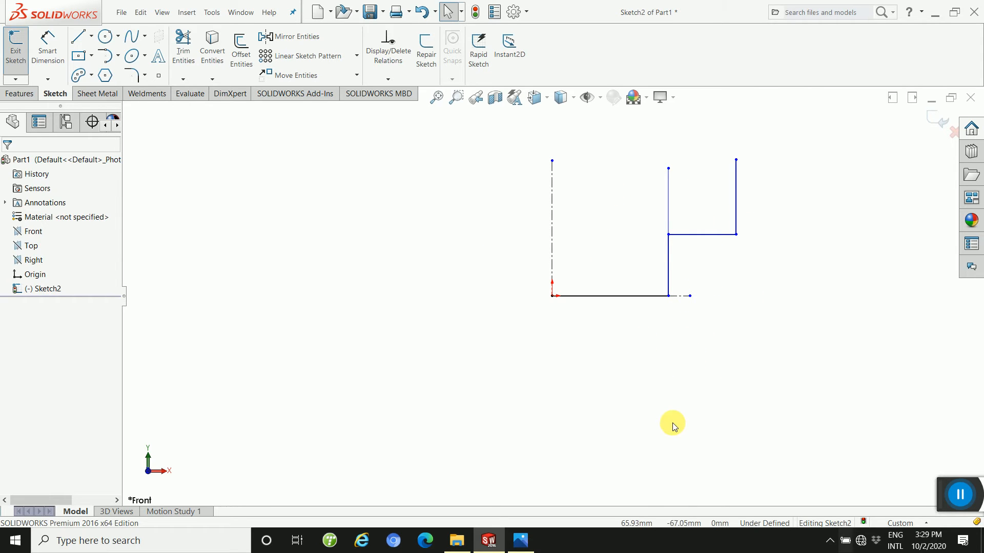
Step: Dimension the horizontal distance from the origin to the lower vertical line of the chain, placing it below the sketch
{"action": "right_click_drag", "start_coordinate": [673, 423], "coordinate": [636, 311]}
{"action": "left_click", "coordinate": [552, 296]}
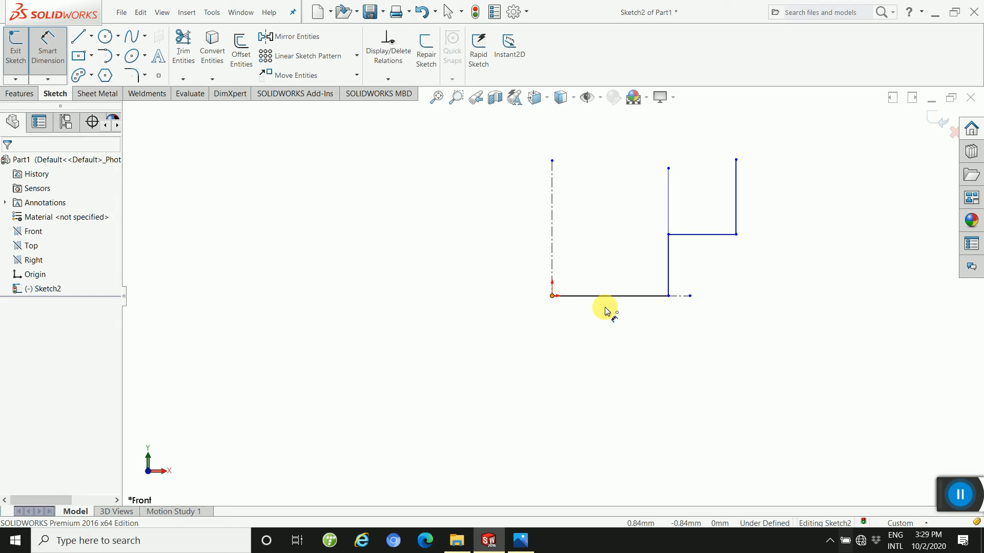
{"action": "left_click", "coordinate": [669, 274]}
{"action": "left_click", "coordinate": [616, 356]}
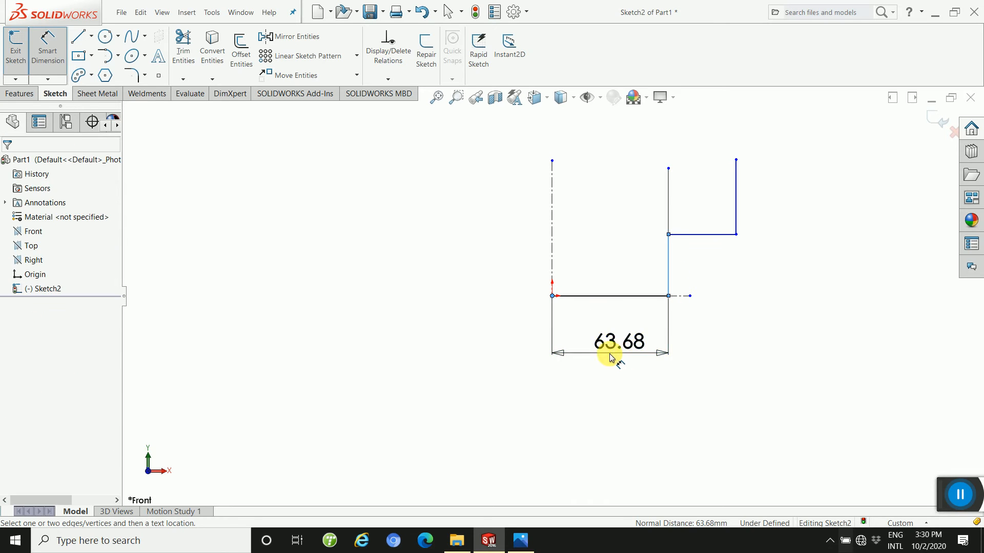
{"action": "left_click", "coordinate": [541, 356]}
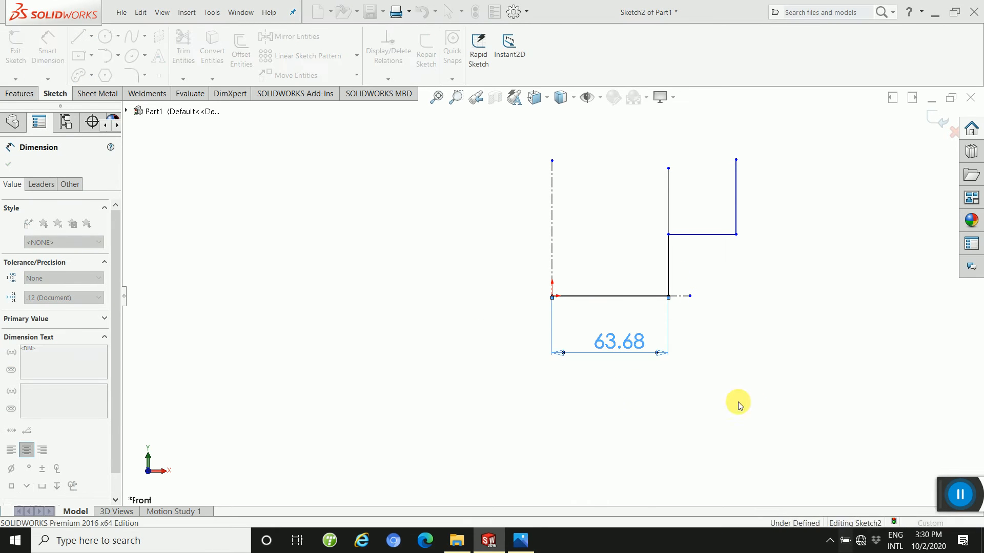
{"action": "left_click", "coordinate": [743, 391]}
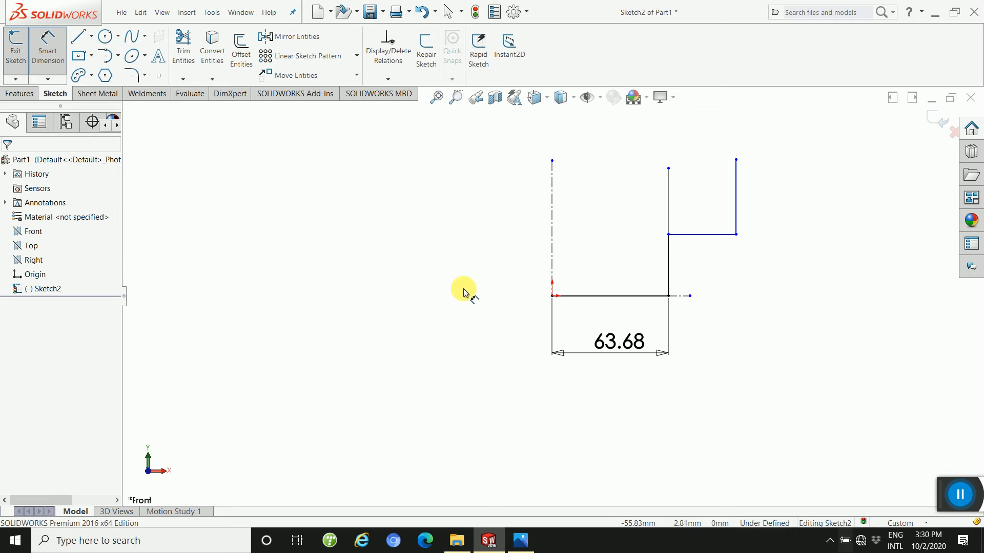
Step: Dimension the horizontal distance from the origin to the outer corner of the upper step, below the first dimension
{"action": "left_click", "coordinate": [552, 297]}
{"action": "left_click", "coordinate": [736, 235]}
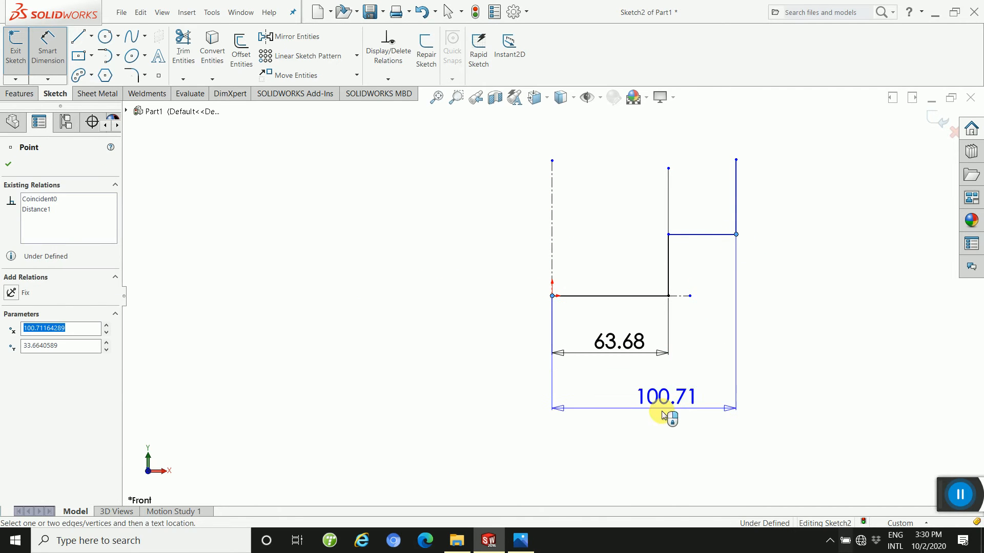
{"action": "left_click", "coordinate": [651, 418]}
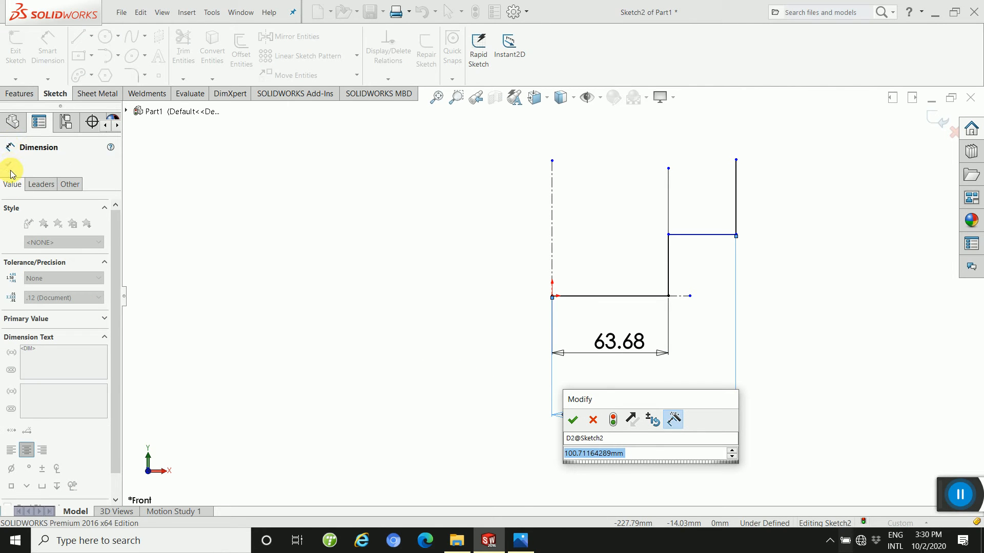
{"action": "left_click", "coordinate": [577, 421]}
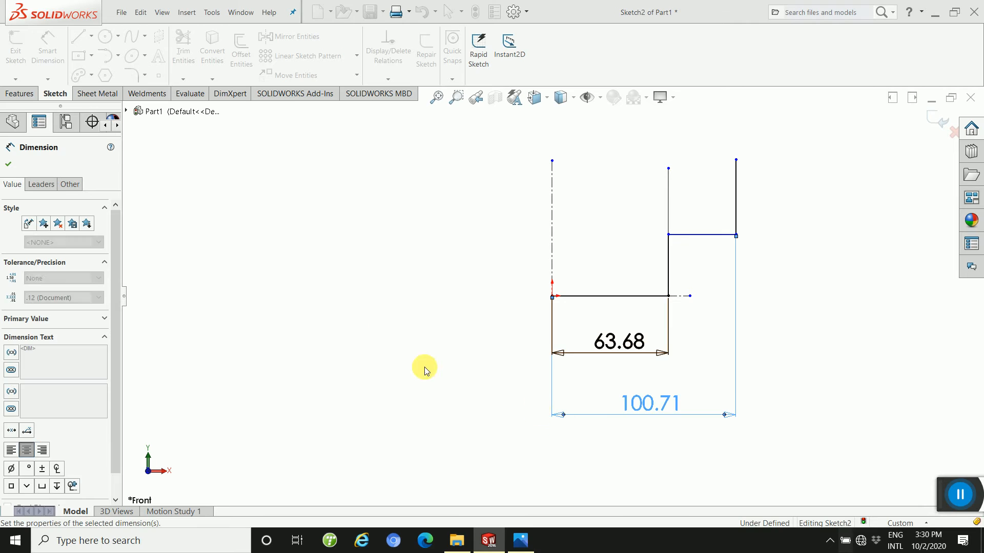
Step: Set the unit precision of both horizontal dimensions to None so they show no decimals
{"action": "left_click", "coordinate": [631, 341]}
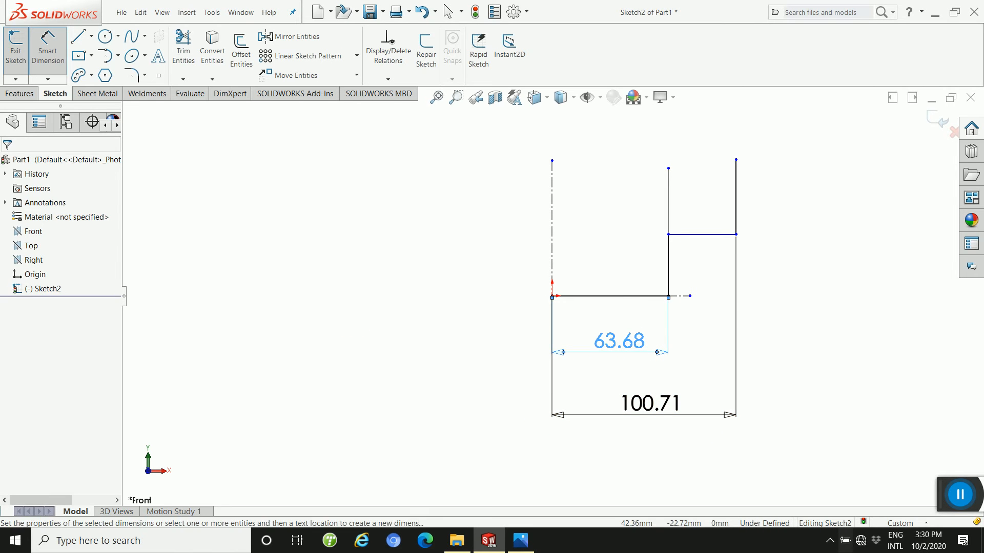
{"action": "left_click", "coordinate": [75, 299]}
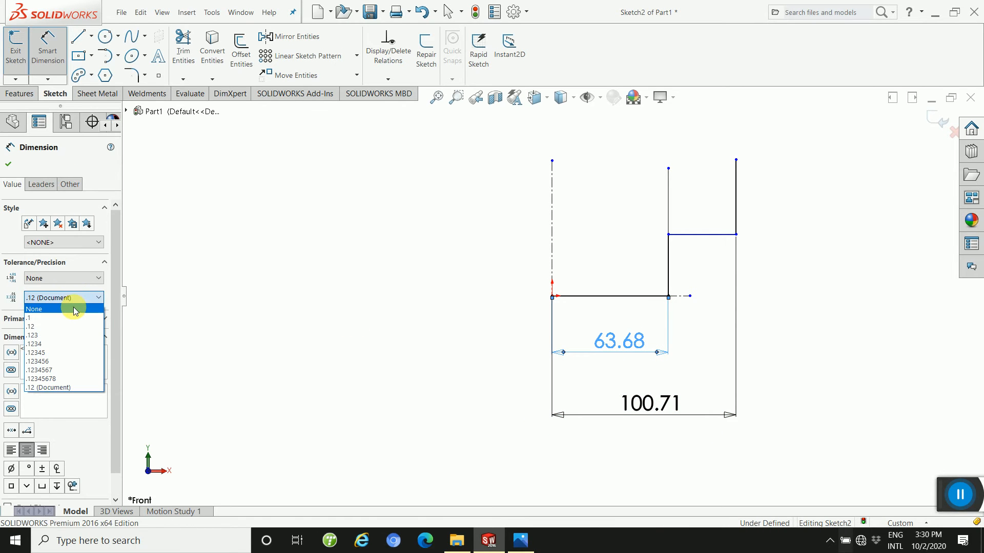
{"action": "left_click", "coordinate": [77, 309]}
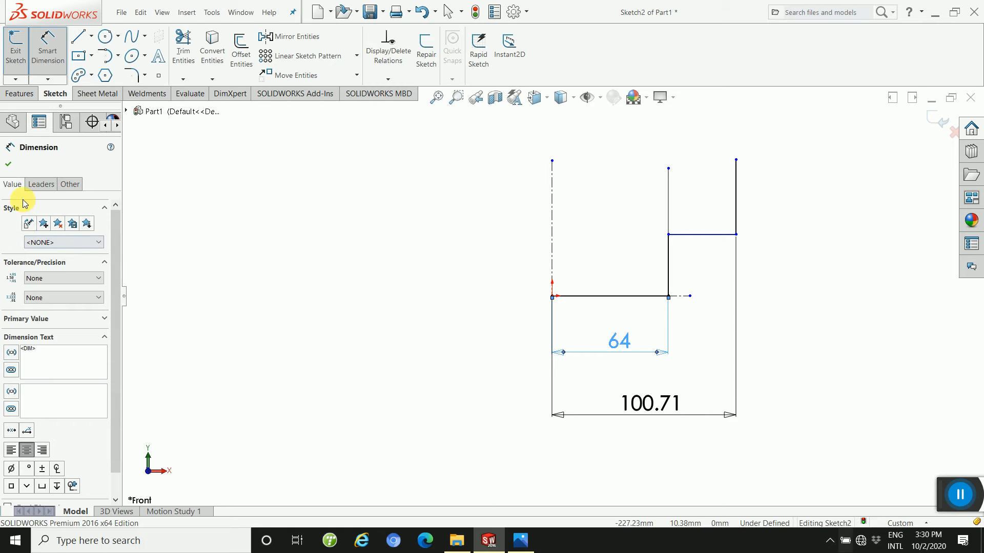
{"action": "left_click", "coordinate": [12, 168]}
{"action": "left_click", "coordinate": [680, 416]}
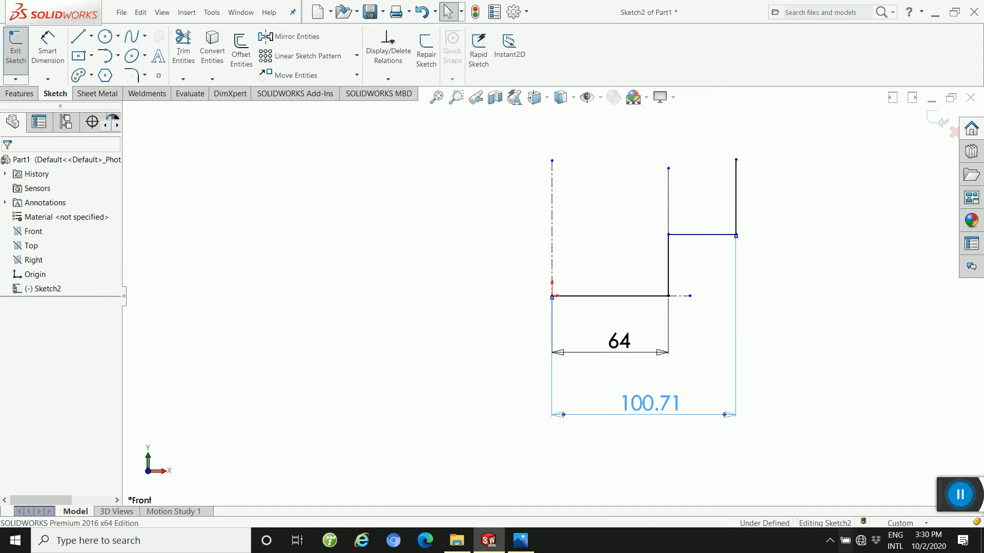
{"action": "left_click", "coordinate": [43, 299]}
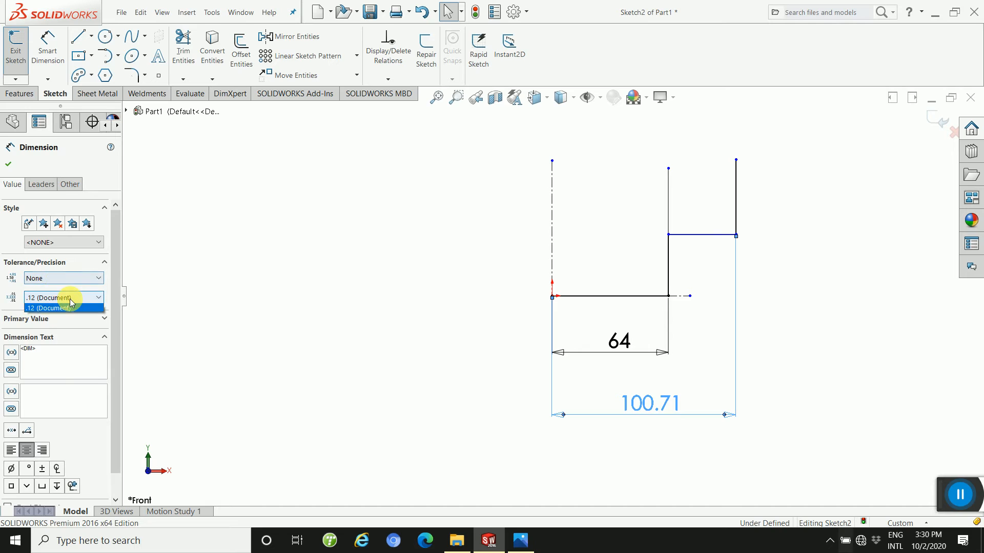
{"action": "left_click", "coordinate": [47, 308]}
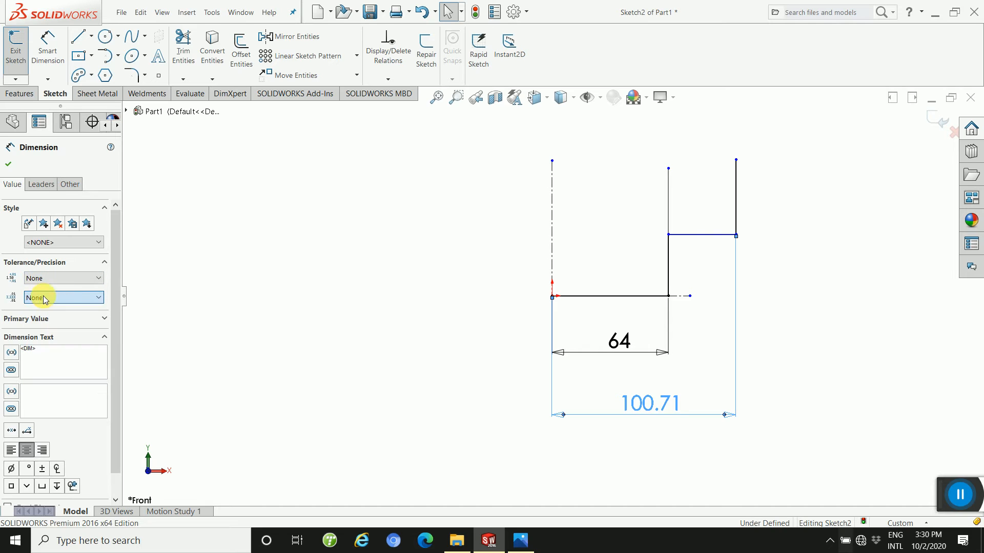
{"action": "left_click", "coordinate": [12, 166]}
Step: Dimension the vertical distance from the origin to the inner corner of the step, placing it beside the vertical centerline
{"action": "right_click_drag", "start_coordinate": [811, 388], "coordinate": [752, 245]}
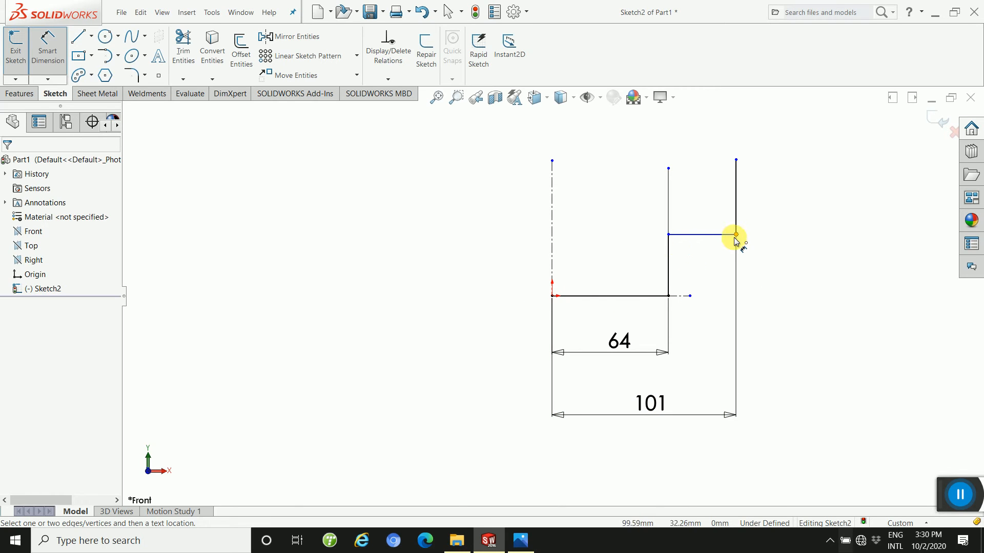
{"action": "left_click", "coordinate": [553, 298]}
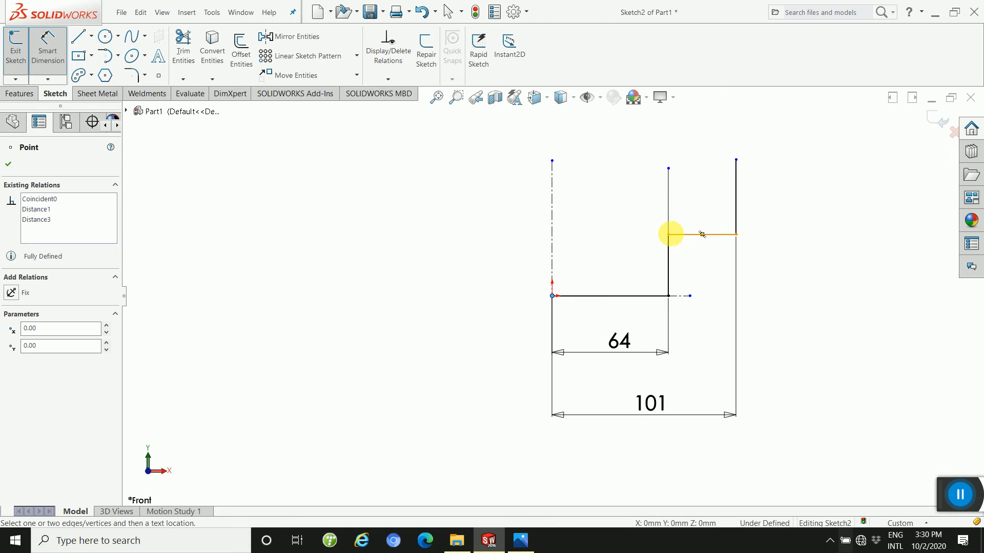
{"action": "left_click", "coordinate": [668, 234]}
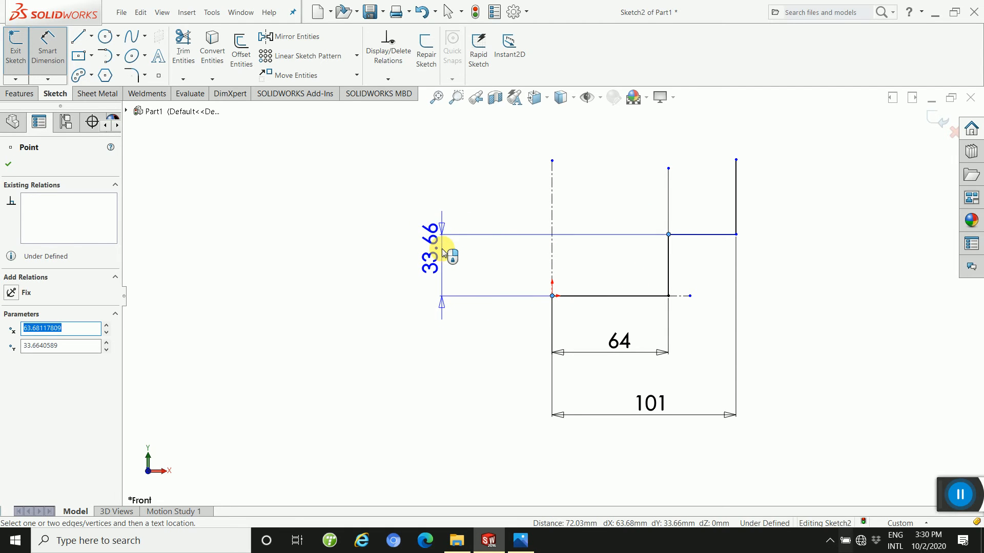
{"action": "left_click", "coordinate": [444, 253]}
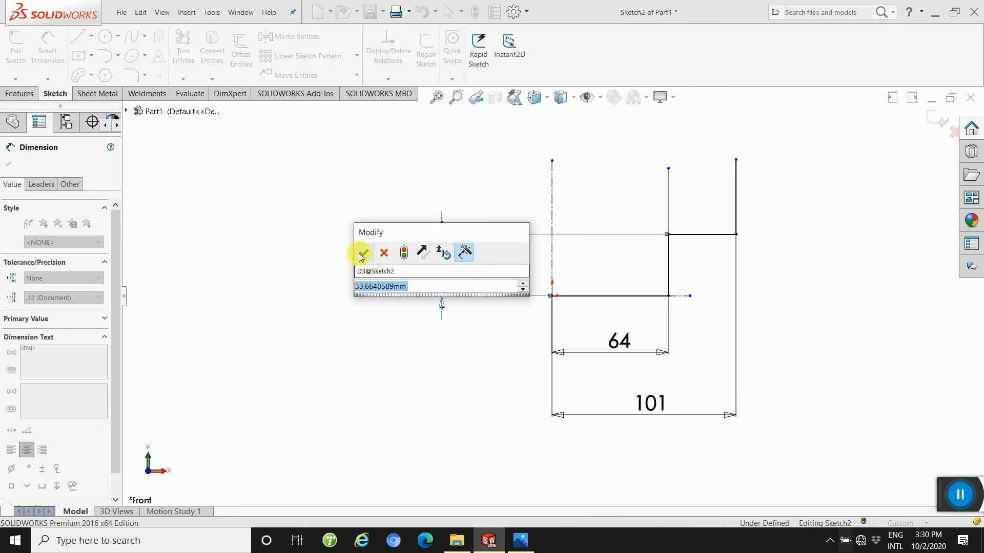
{"action": "left_click", "coordinate": [363, 253]}
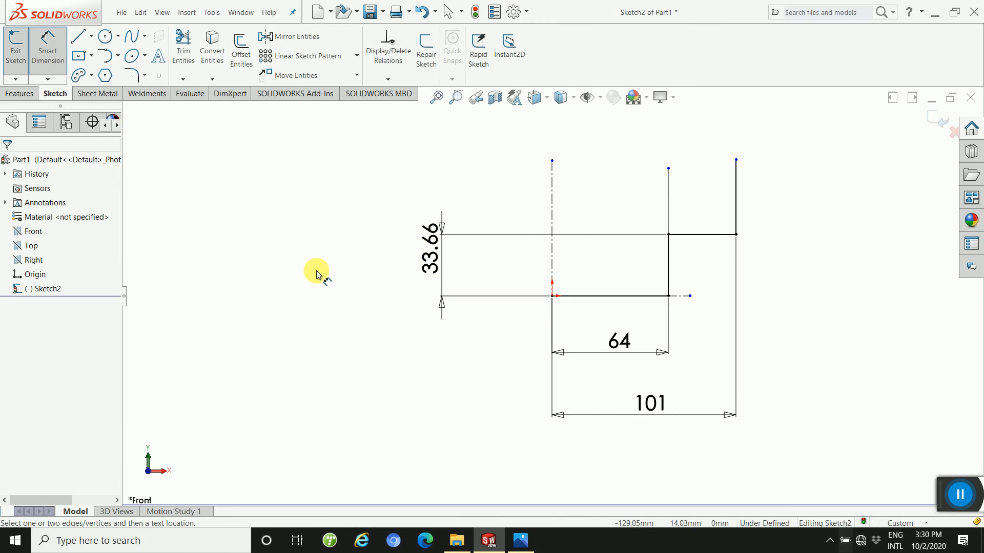
{"action": "key", "text": "Escape"}
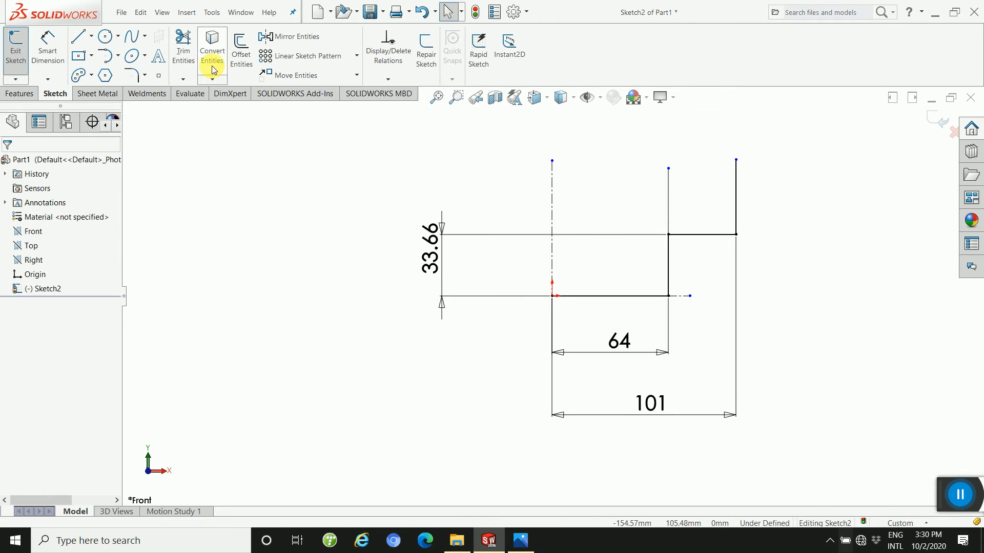
Step: Draw a slanted line from the origin to a free point slightly above and inside the uppermost vertical line's top end
{"action": "left_click", "coordinate": [81, 39]}
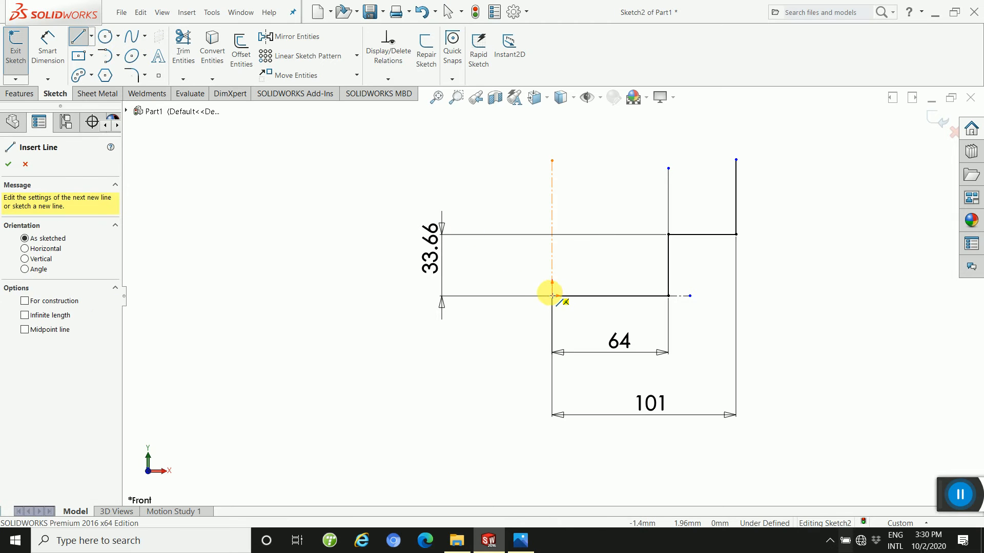
{"action": "left_click", "coordinate": [552, 296]}
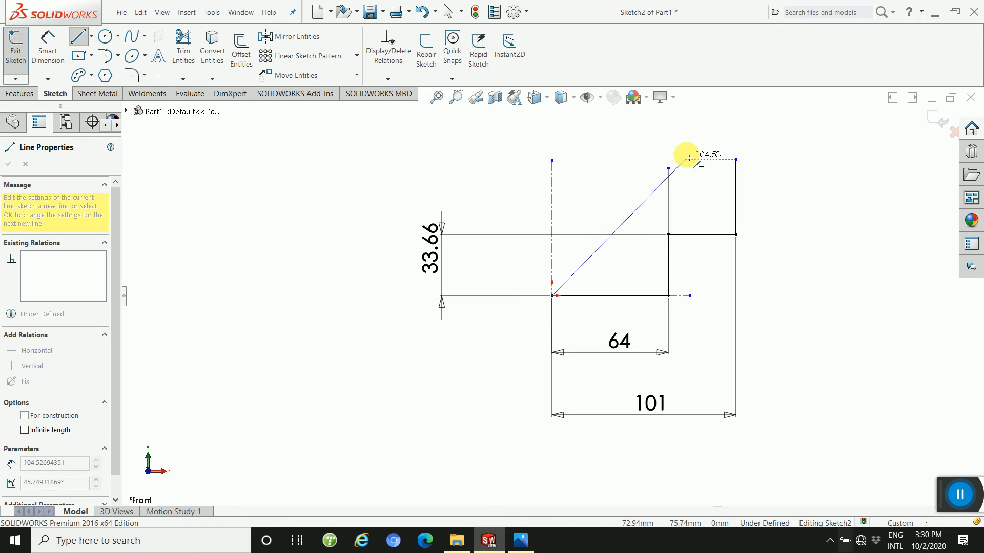
{"action": "left_click", "coordinate": [710, 123]}
{"action": "key", "text": "Escape"}
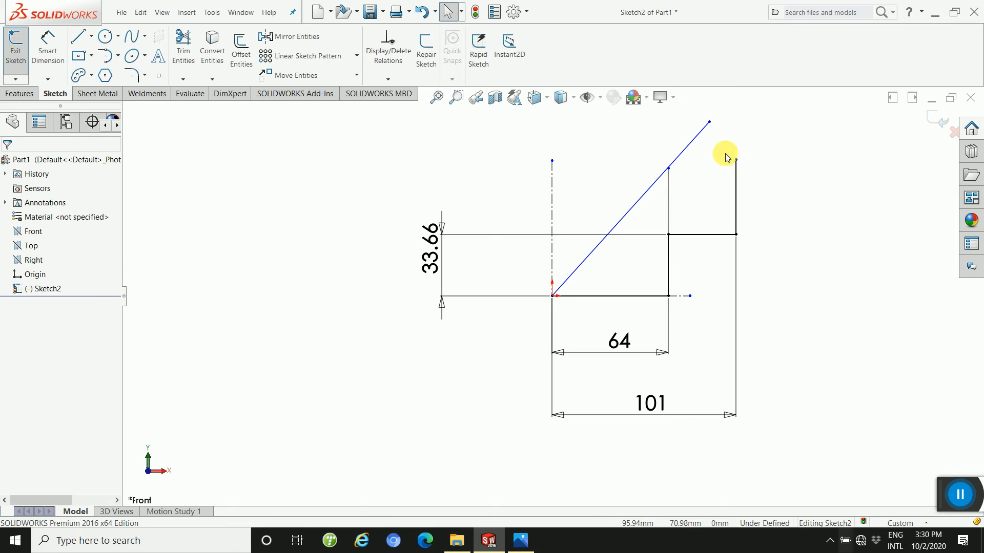
Step: Merge the slanted line's free end with the outer vertical line's top, and make the inner vertical line's upper endpoint coincident with the slanted line
{"action": "left_click", "coordinate": [709, 122]}
{"action": "left_click", "coordinate": [736, 159], "text": "ctrl"}
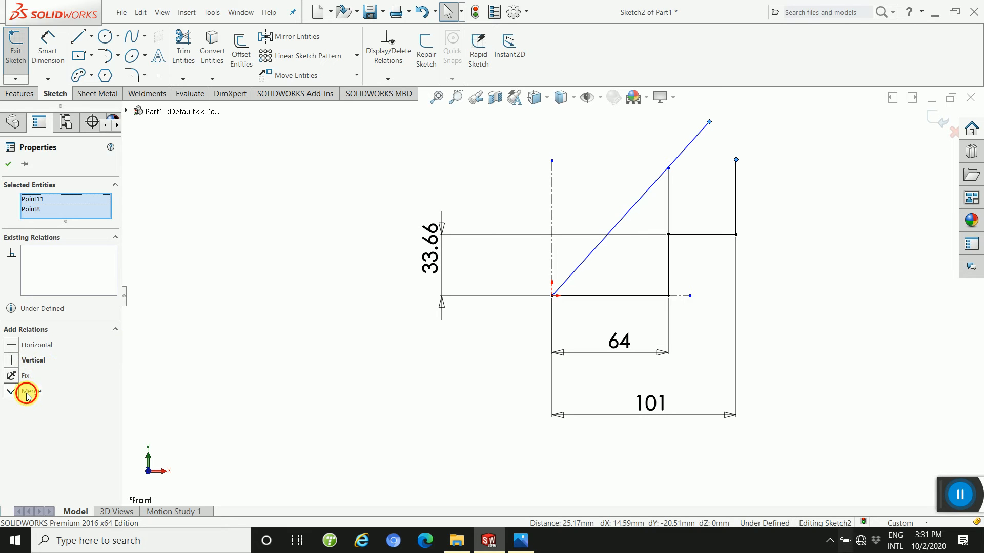
{"action": "left_click", "coordinate": [26, 392]}
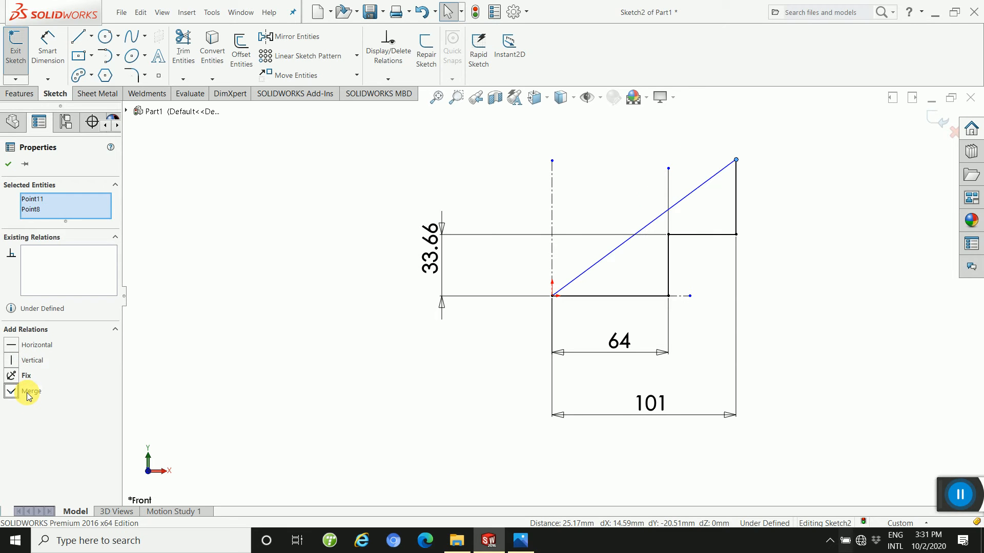
{"action": "left_click", "coordinate": [9, 165]}
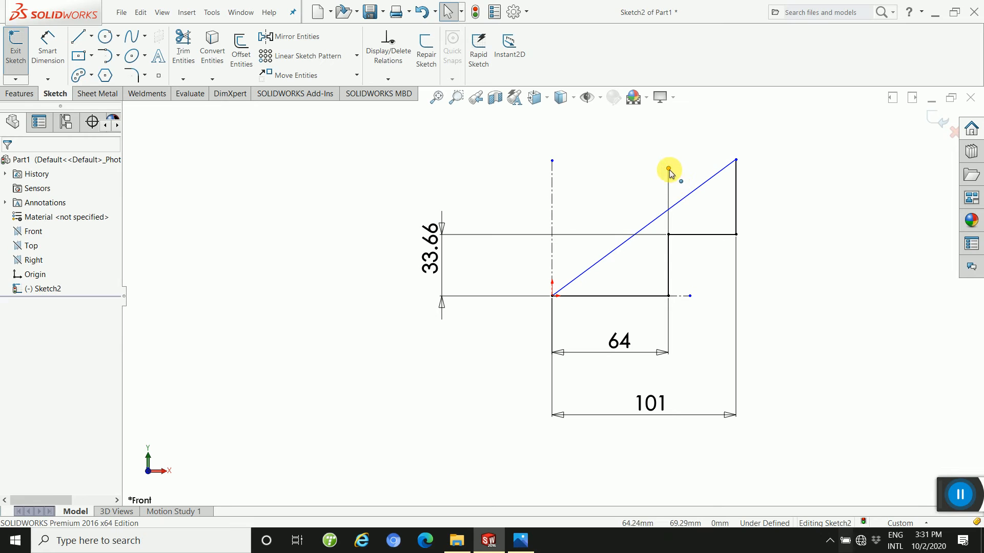
{"action": "mouse_move", "coordinate": [669, 170]}
{"action": "left_mouse_down"}
{"action": "mouse_move", "coordinate": [675, 217]}
{"action": "mouse_move", "coordinate": [669, 210]}
{"action": "left_mouse_up"}
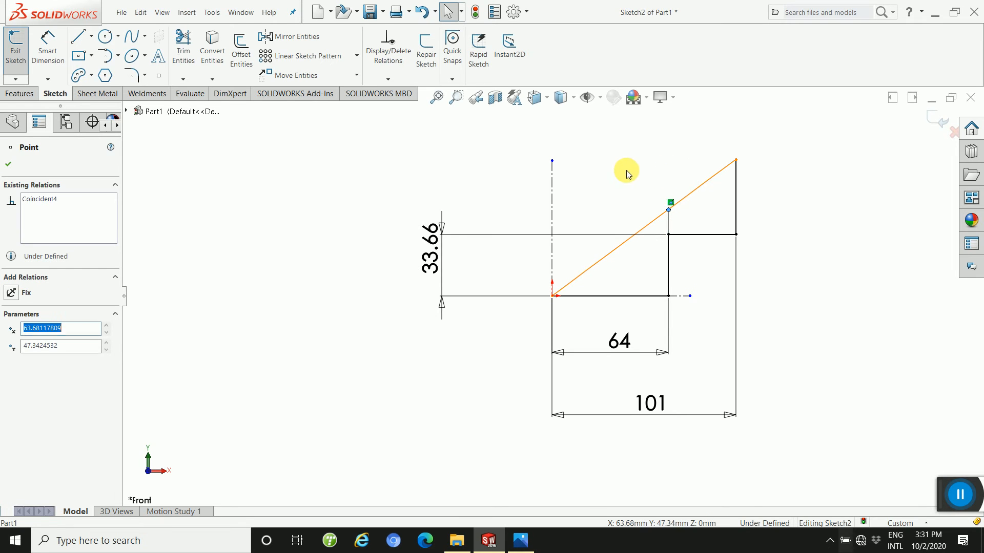
{"action": "left_click", "coordinate": [627, 177]}
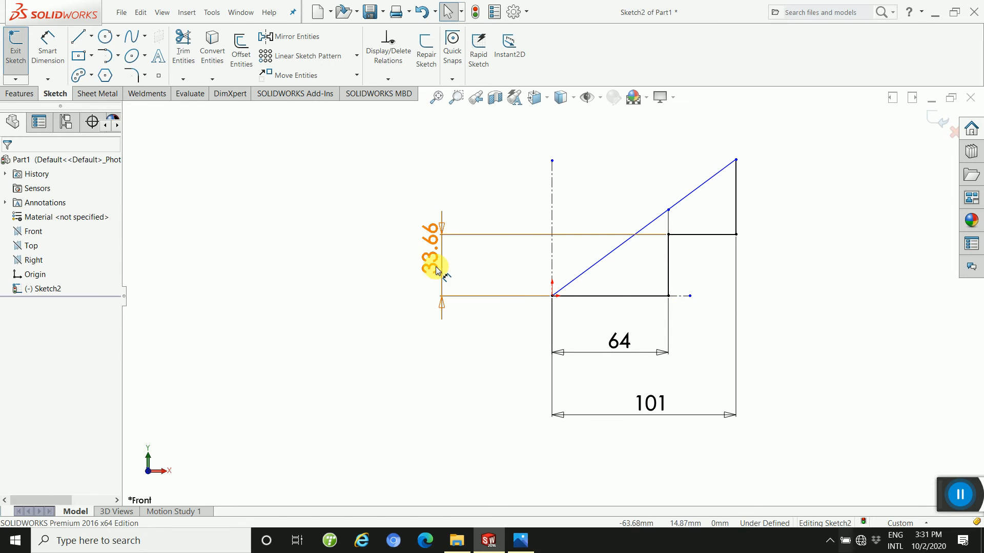
Step: Reposition the vertical dimension beside the vertical centerline and set its unit precision to None
{"action": "mouse_move", "coordinate": [436, 270]}
{"action": "left_mouse_down"}
{"action": "mouse_move", "coordinate": [721, 300]}
{"action": "mouse_move", "coordinate": [786, 292]}
{"action": "mouse_move", "coordinate": [738, 301]}
{"action": "mouse_move", "coordinate": [433, 270]}
{"action": "left_mouse_up"}
{"action": "left_click", "coordinate": [848, 252]}
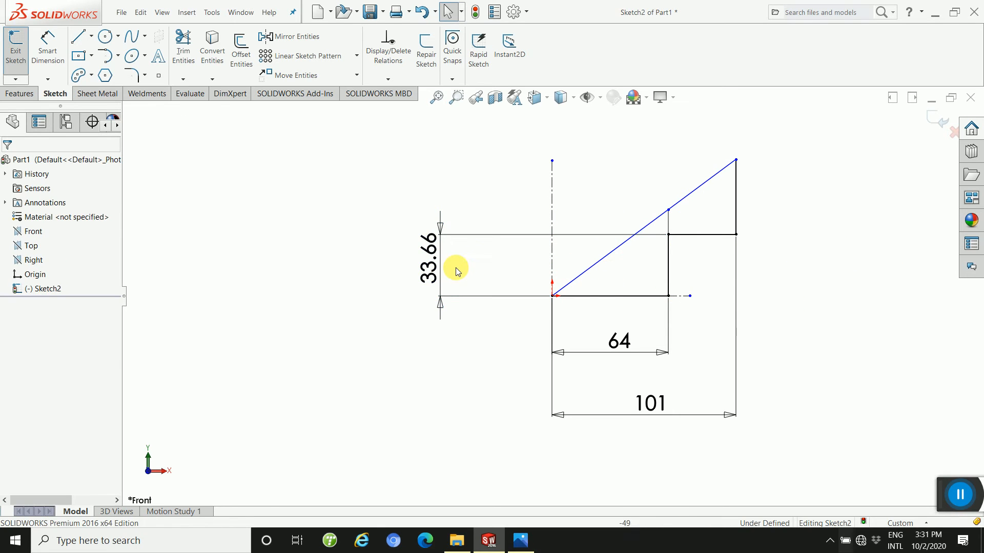
{"action": "left_click", "coordinate": [429, 259]}
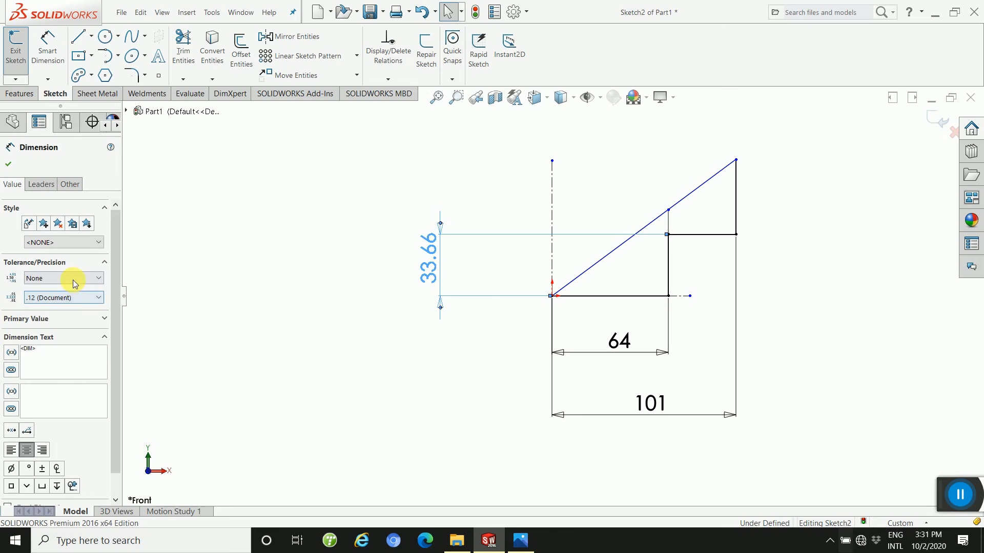
{"action": "left_click", "coordinate": [72, 298]}
{"action": "left_click", "coordinate": [66, 307]}
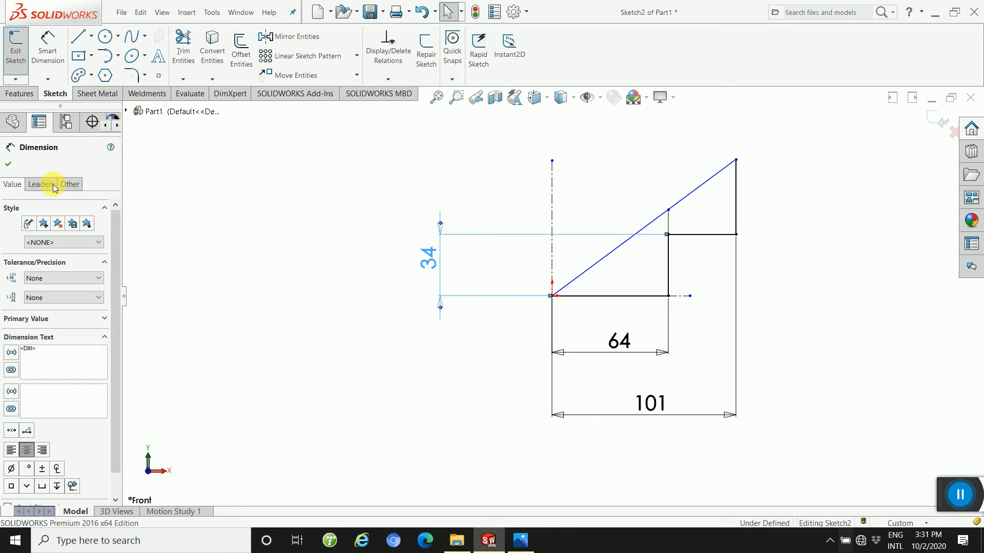
{"action": "left_click", "coordinate": [13, 164]}
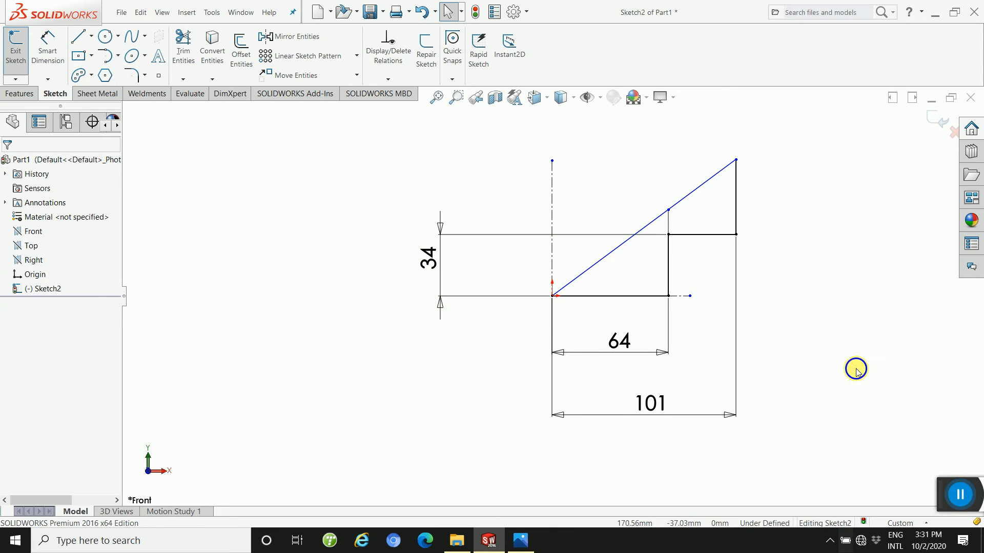
{"action": "key", "text": "Return"}
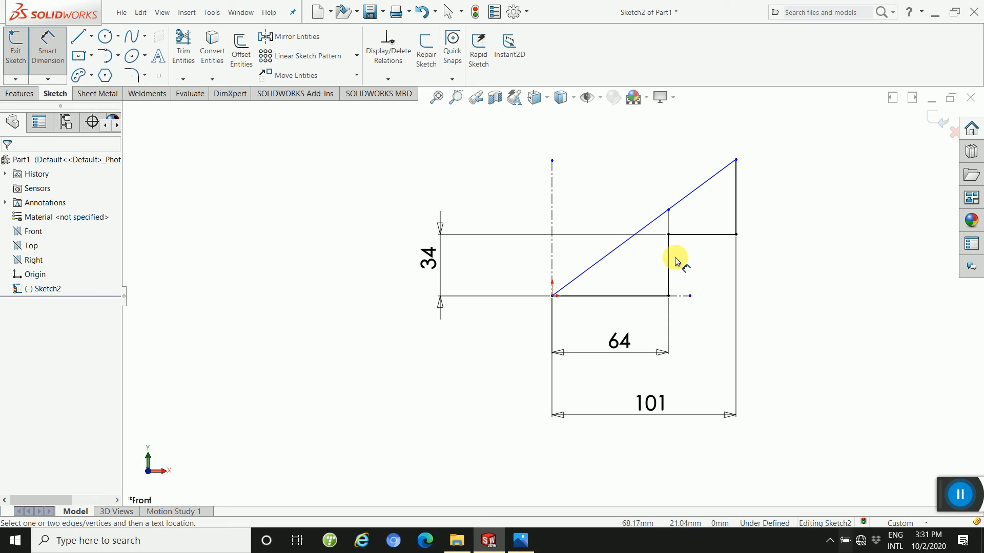
{"action": "left_click", "coordinate": [736, 235]}
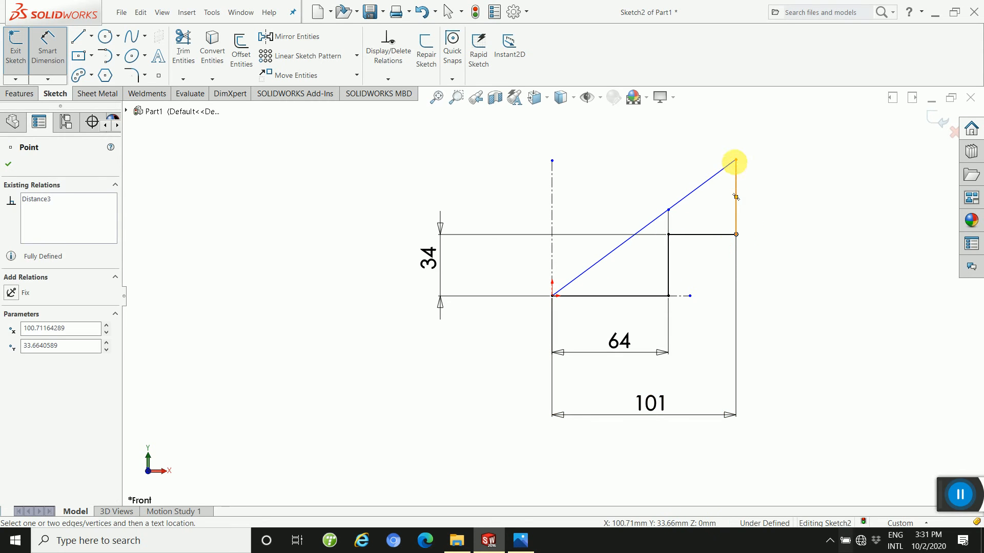
{"action": "left_click", "coordinate": [736, 161]}
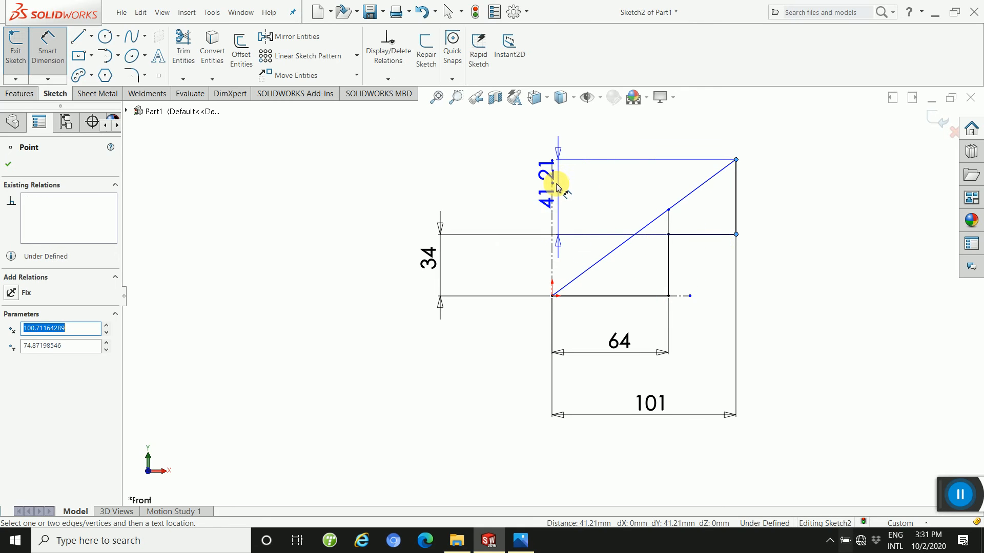
{"action": "key", "text": "Escape"}
{"action": "left_click", "coordinate": [552, 296]}
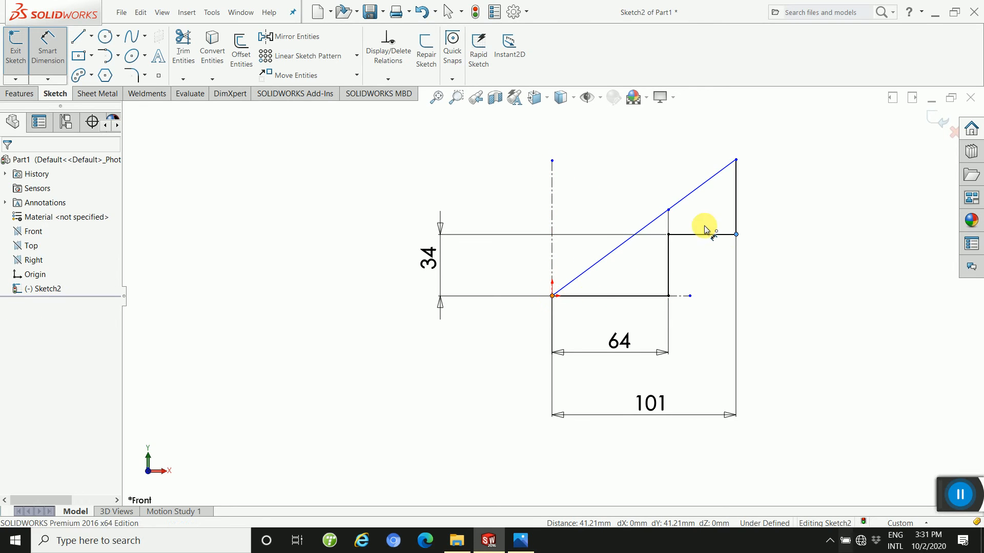
{"action": "left_click", "coordinate": [736, 234]}
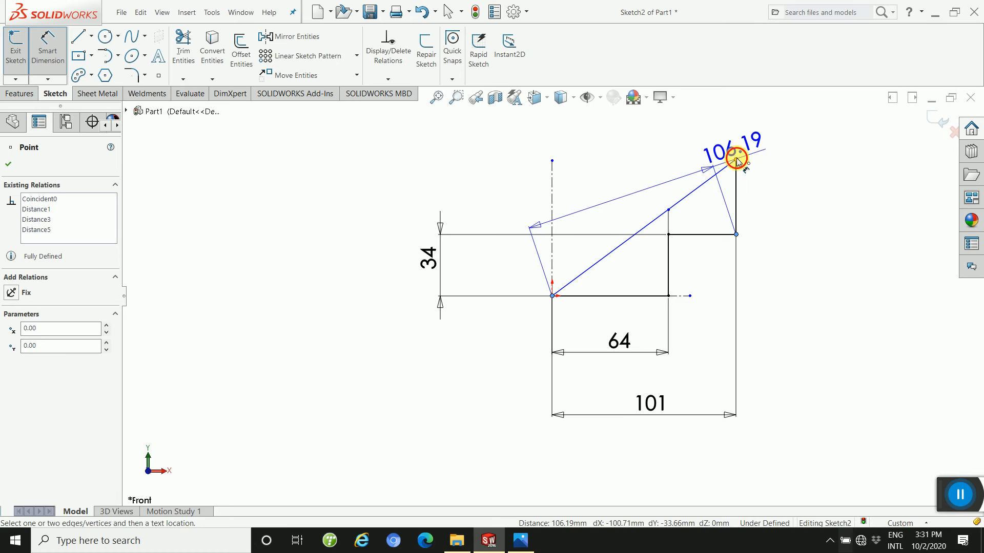
{"action": "left_click", "coordinate": [736, 161]}
{"action": "key", "text": "Escape"}
{"action": "key", "text": "Escape"}
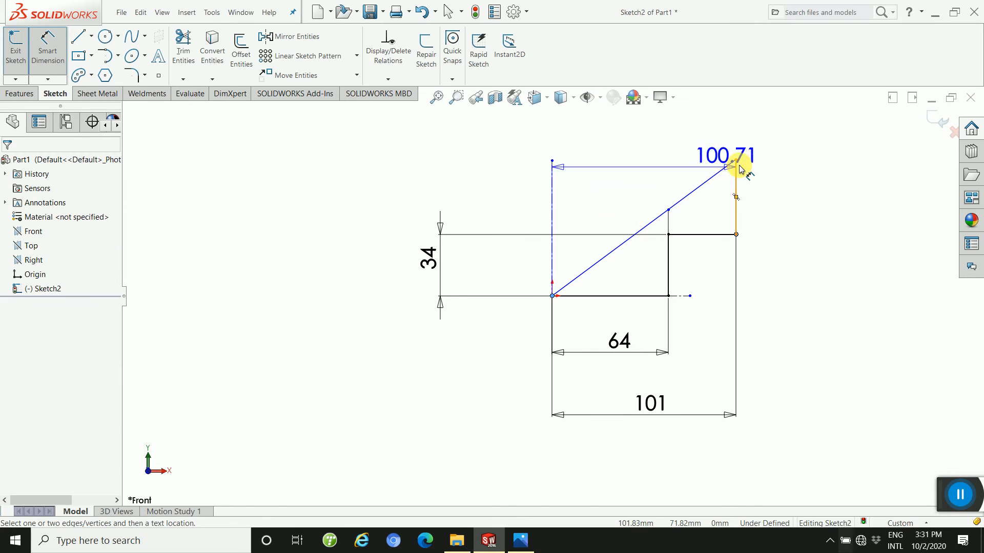
{"action": "left_click", "coordinate": [737, 161]}
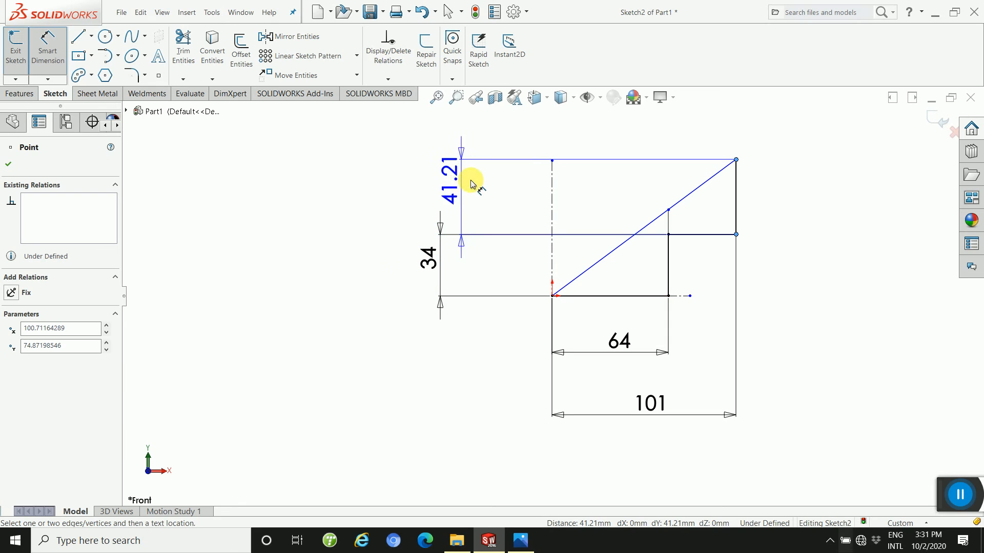
{"action": "key", "text": "Escape"}
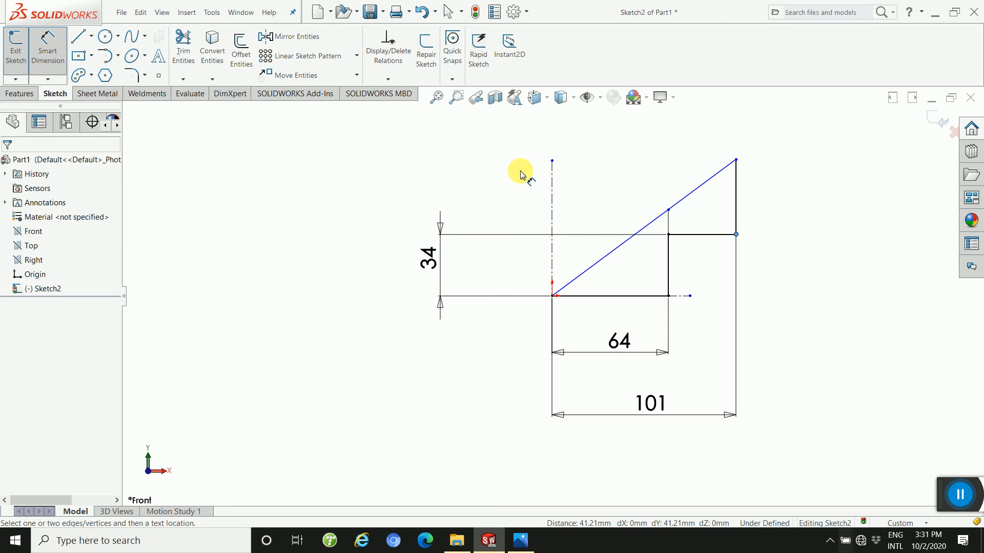
{"action": "left_click", "coordinate": [685, 297]}
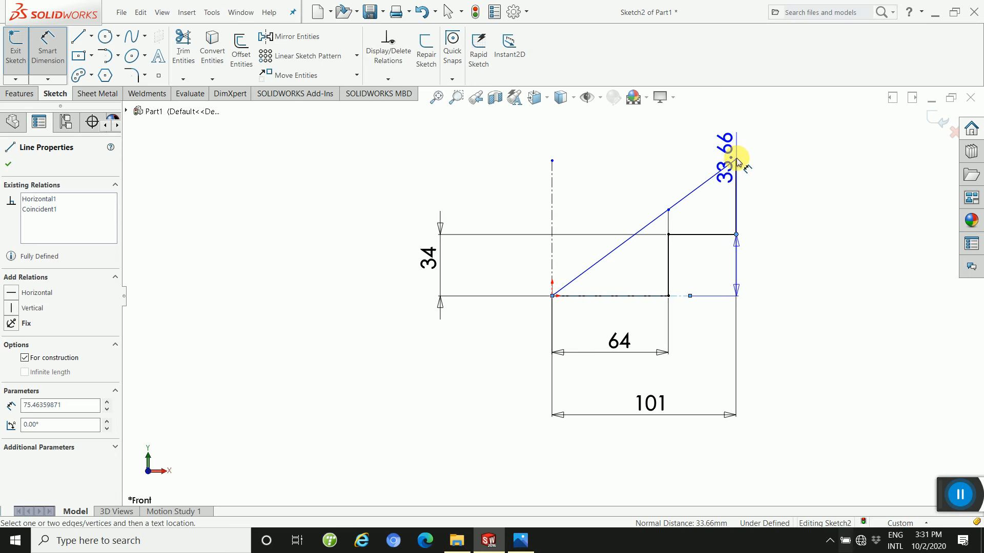
{"action": "key", "text": "Escape"}
Step: Try to dimension the outer vertical line's height, placing it near the horizontal centerline, and delete that dimension
{"action": "left_click", "coordinate": [736, 160]}
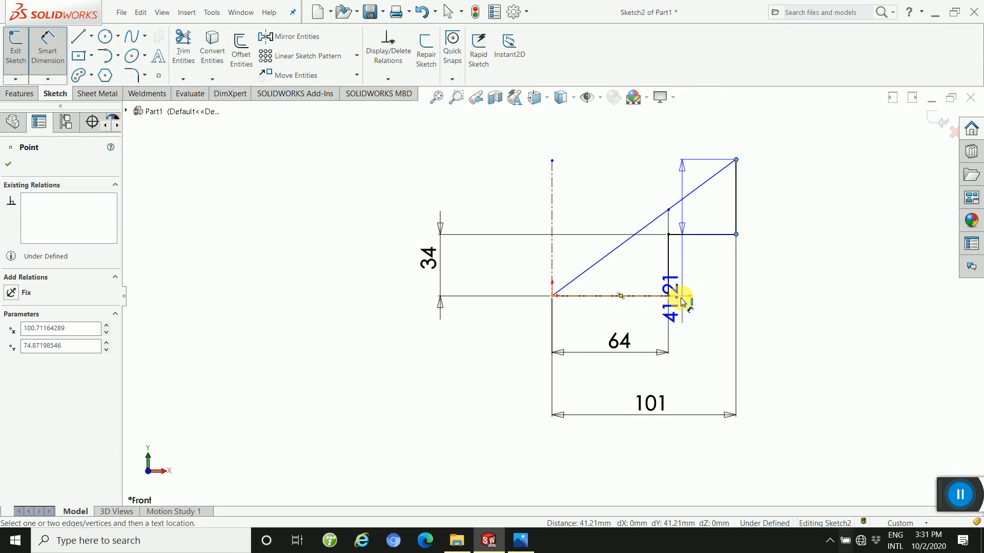
{"action": "left_click", "coordinate": [671, 294]}
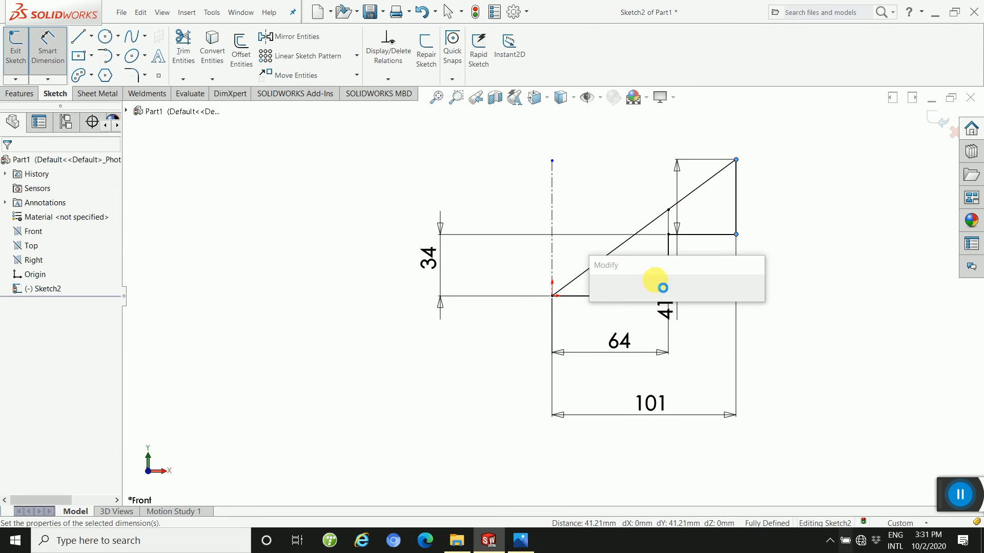
{"action": "key", "text": "Escape"}
{"action": "left_click", "coordinate": [679, 240]}
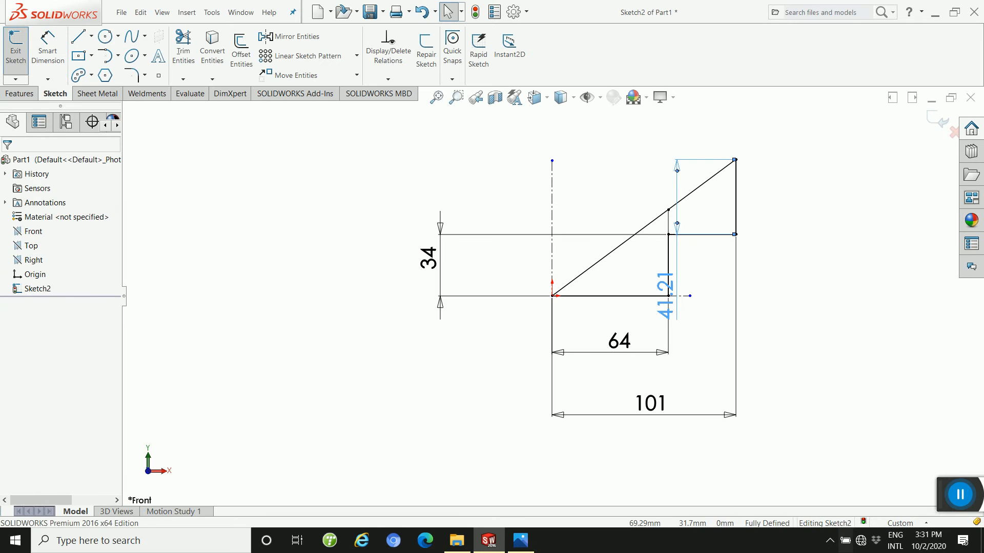
{"action": "key", "text": "Delete"}
Step: Dimension the overall height from the horizontal centerline to the slanted line's upper end, placing it outside the existing vertical dimension
{"action": "right_click_drag", "start_coordinate": [823, 322], "coordinate": [819, 279]}
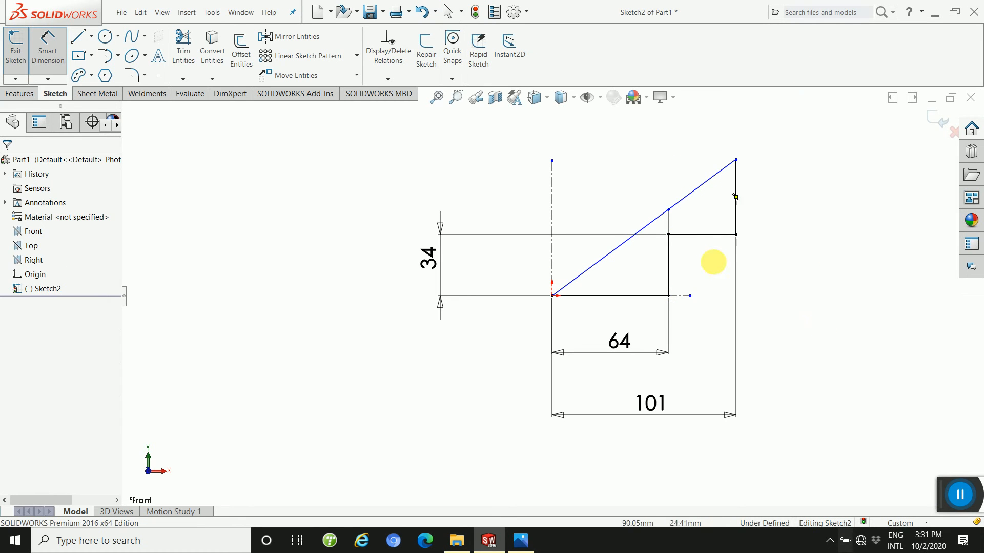
{"action": "left_click", "coordinate": [679, 297]}
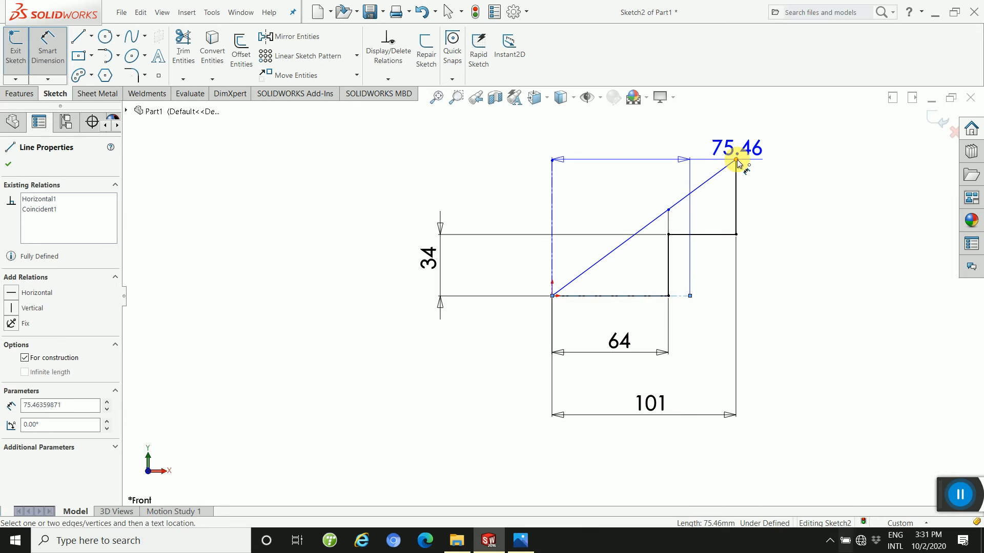
{"action": "left_click", "coordinate": [737, 161]}
{"action": "left_click", "coordinate": [395, 244]}
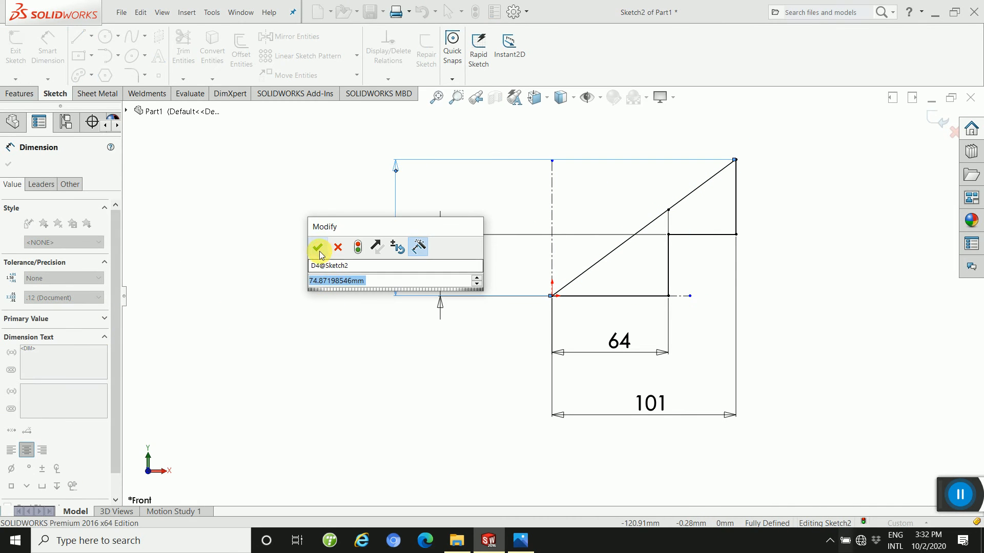
{"action": "left_click", "coordinate": [318, 250]}
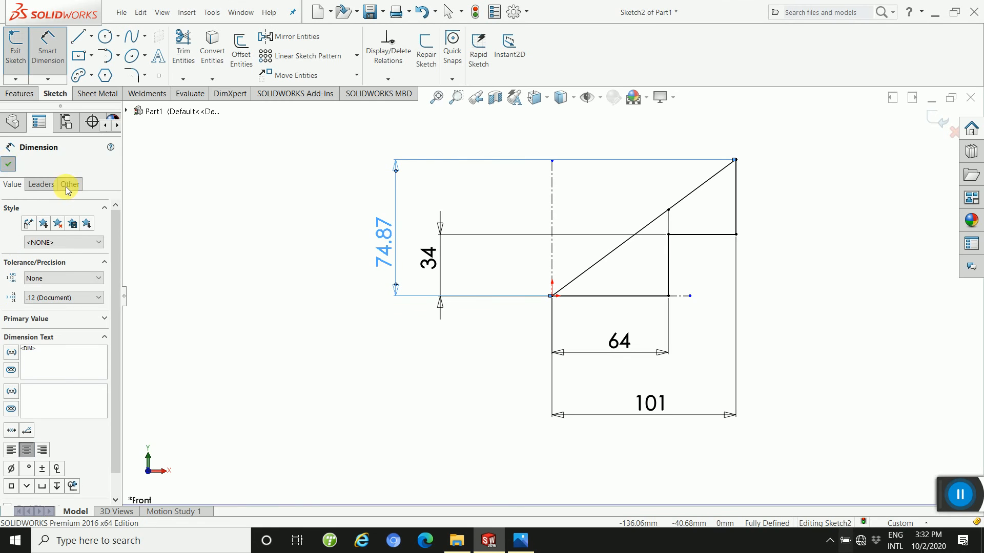
{"action": "key", "text": "Escape"}
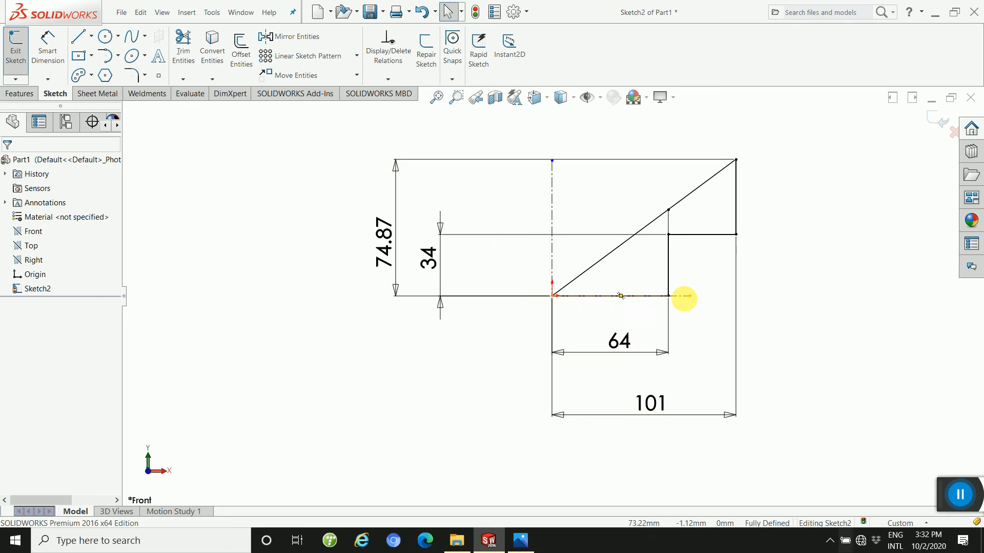
Step: Extend the horizontal centerline's free end past the profile to about 146 mm from the origin
{"action": "mouse_move", "coordinate": [691, 295]}
{"action": "left_mouse_down"}
{"action": "mouse_move", "coordinate": [835, 297]}
{"action": "mouse_move", "coordinate": [818, 296]}
{"action": "left_mouse_up"}
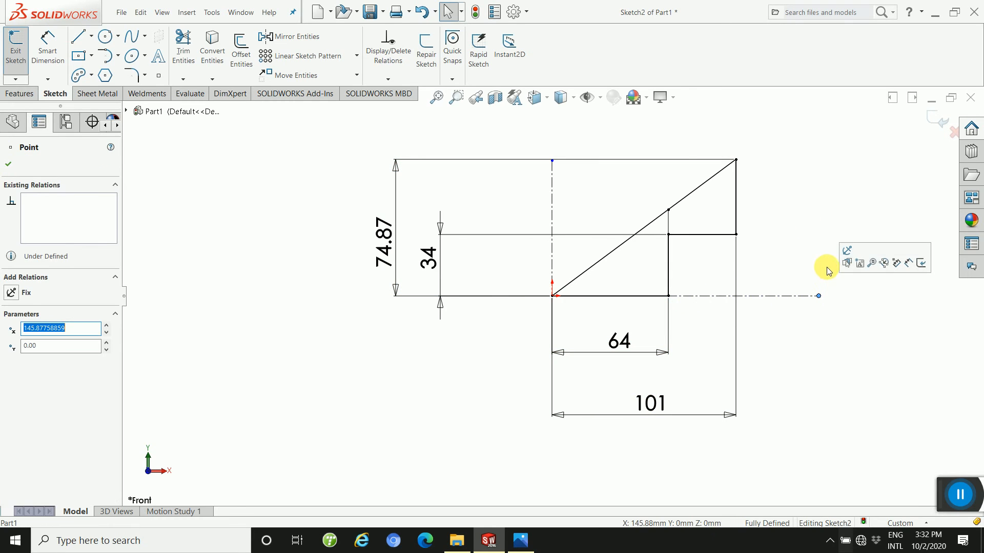
{"action": "left_click", "coordinate": [811, 160]}
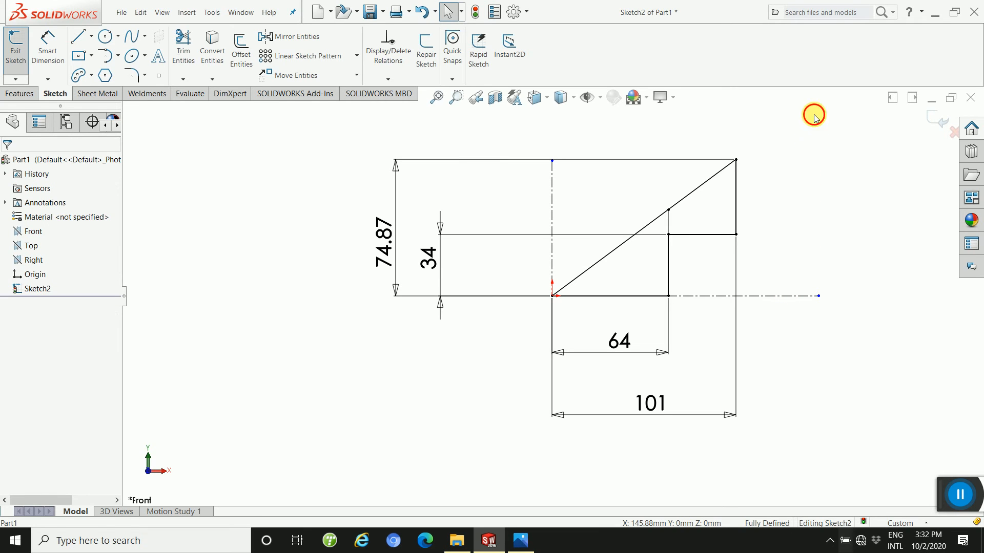
Step: Mirror the stepped profile and its slanted line about the horizontal centerline
{"action": "left_click_drag", "start_coordinate": [813, 113], "coordinate": [560, 380]}
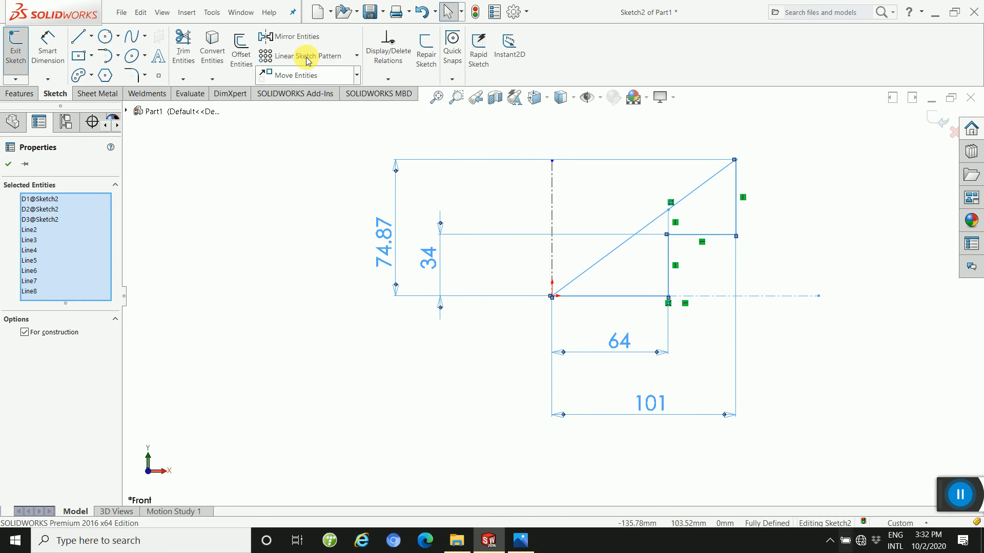
{"action": "left_click", "coordinate": [328, 40]}
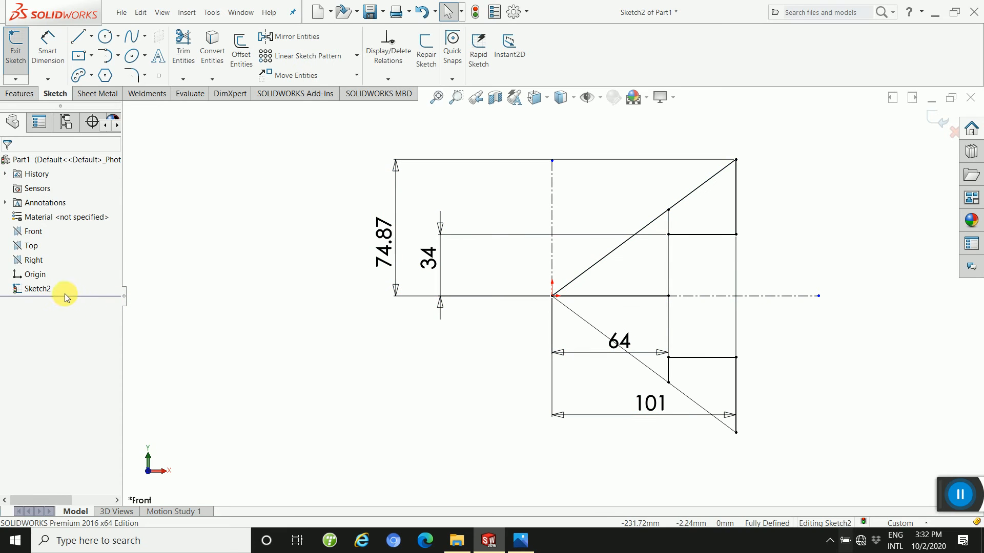
Step: Try to mirror about the vertical centerline without choosing any entities to mirror
{"action": "left_click", "coordinate": [315, 41]}
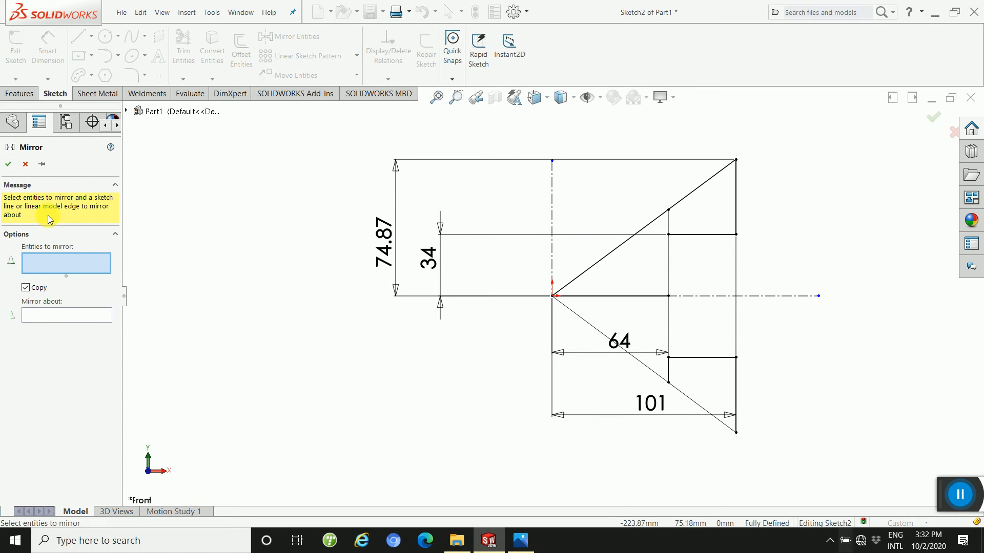
{"action": "left_click", "coordinate": [56, 316]}
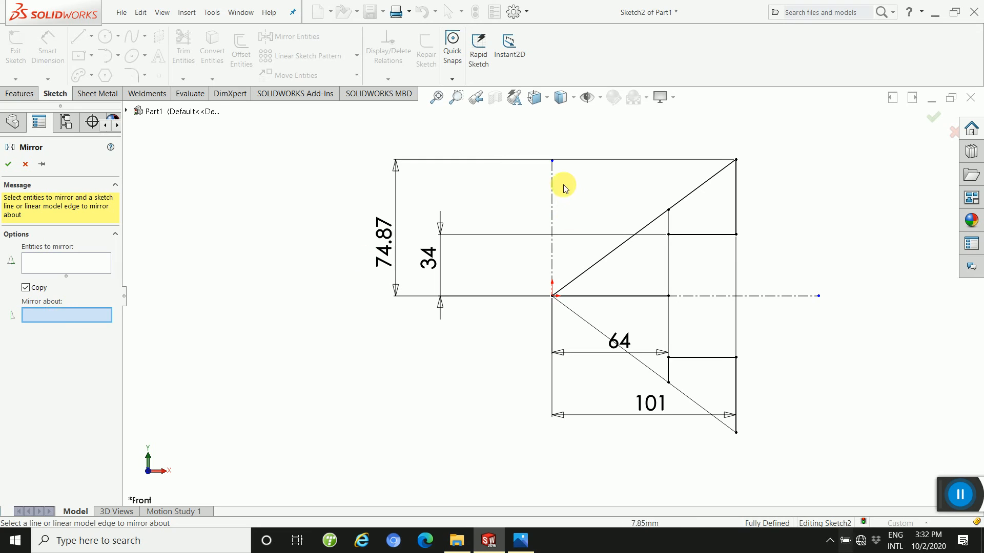
{"action": "left_click", "coordinate": [552, 183]}
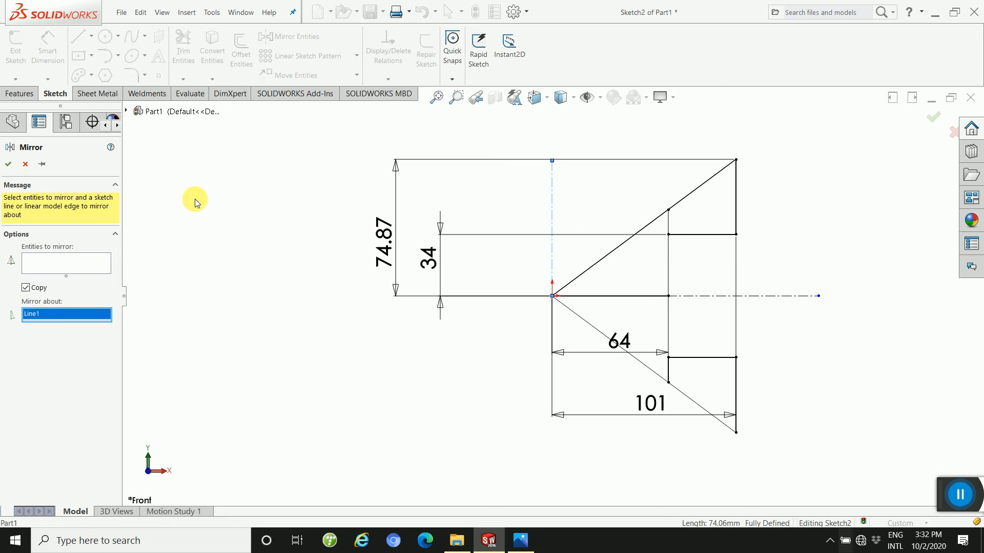
{"action": "left_click", "coordinate": [9, 165]}
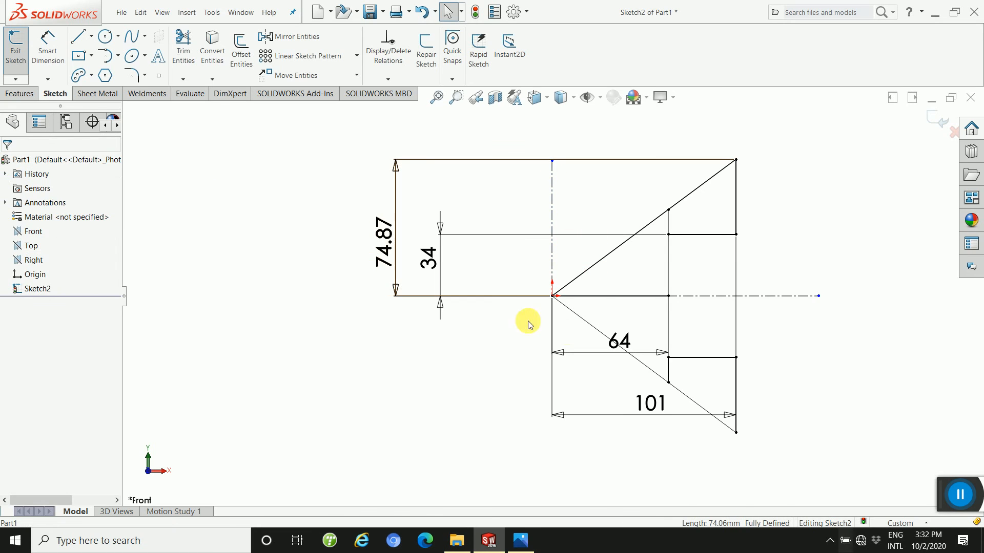
Step: Move the overall height and step height dimensions to the opposite side of the mirrored profile, outside its outer vertical line
{"action": "left_click_drag", "start_coordinate": [381, 241], "coordinate": [846, 292]}
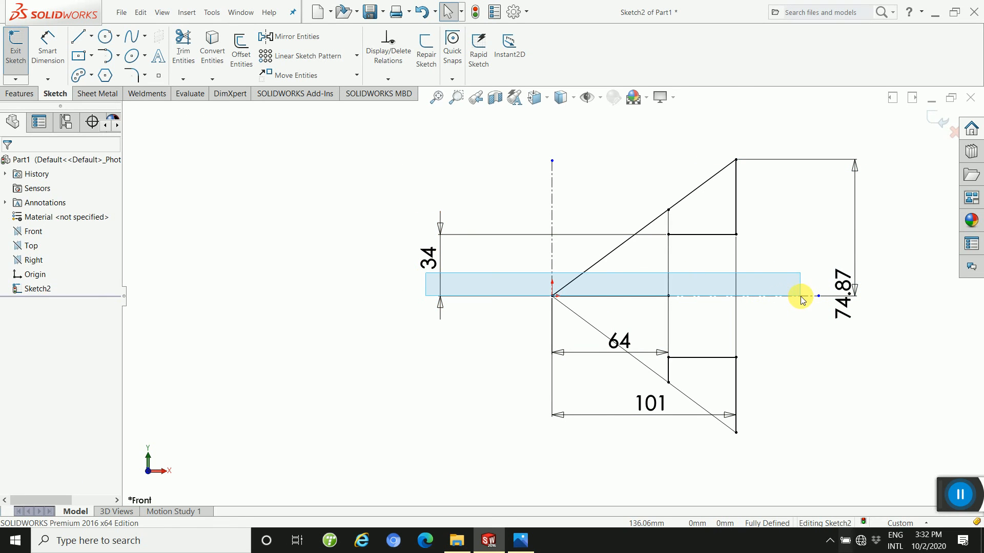
{"action": "left_click_drag", "start_coordinate": [446, 257], "coordinate": [802, 292]}
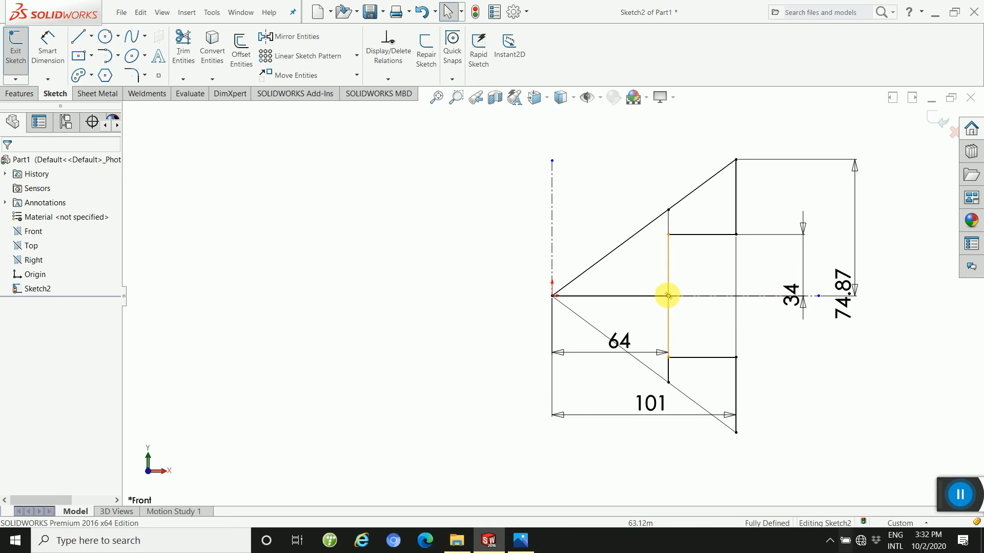
{"action": "left_click", "coordinate": [680, 267]}
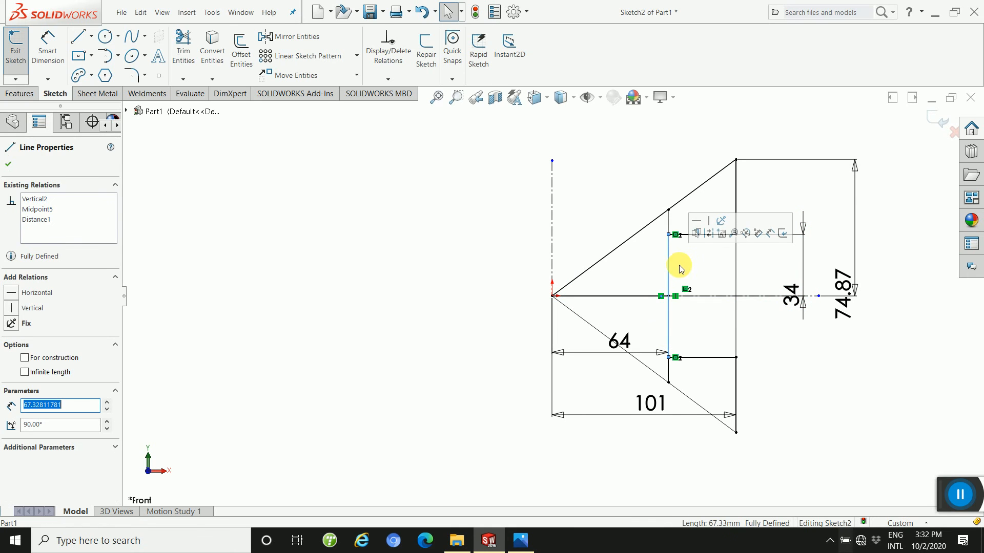
{"action": "left_click", "coordinate": [693, 372]}
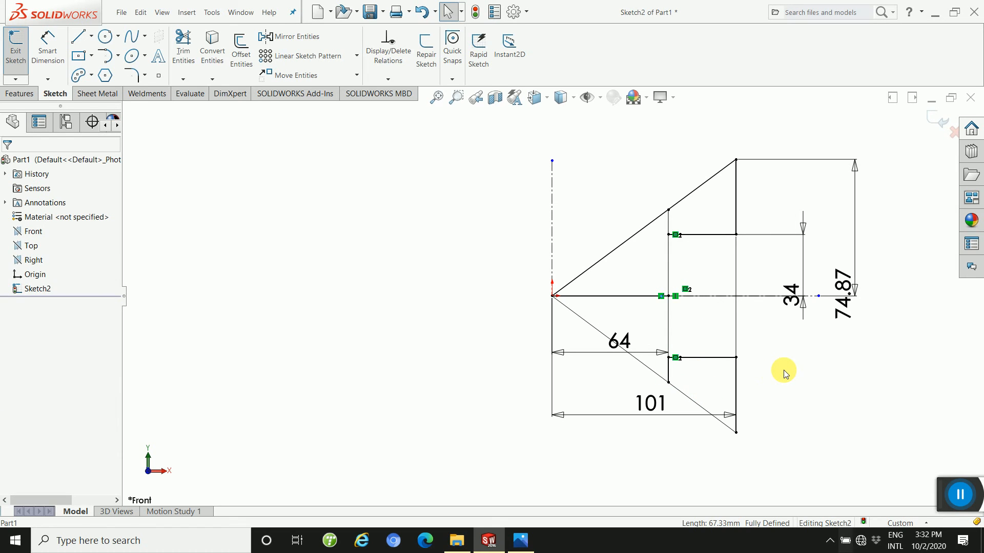
Step: Undo both vertical dimension moves and the mirror about the horizontal centerline
{"action": "key", "text": "ctrl+z"}
{"action": "key", "text": "ctrl+z"}
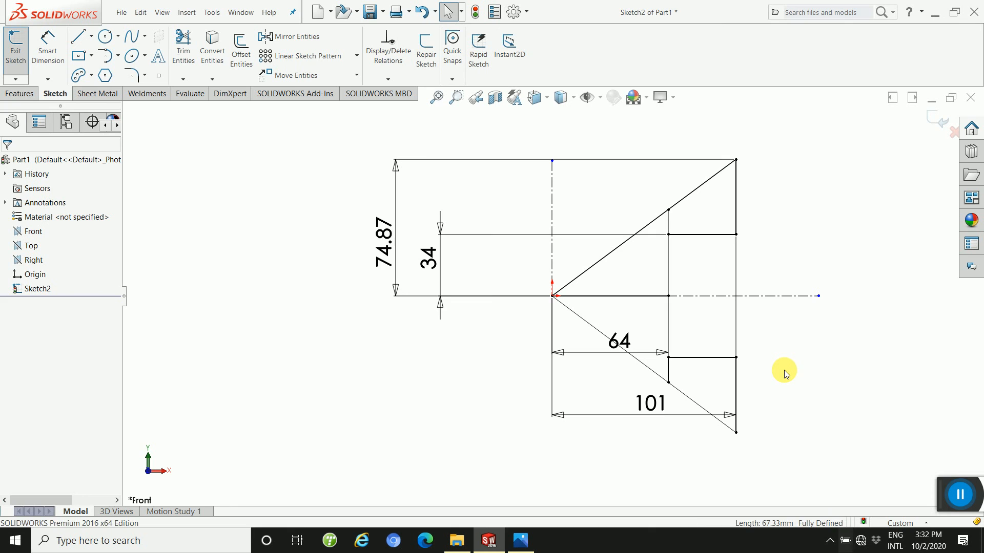
{"action": "key", "text": "ctrl+z"}
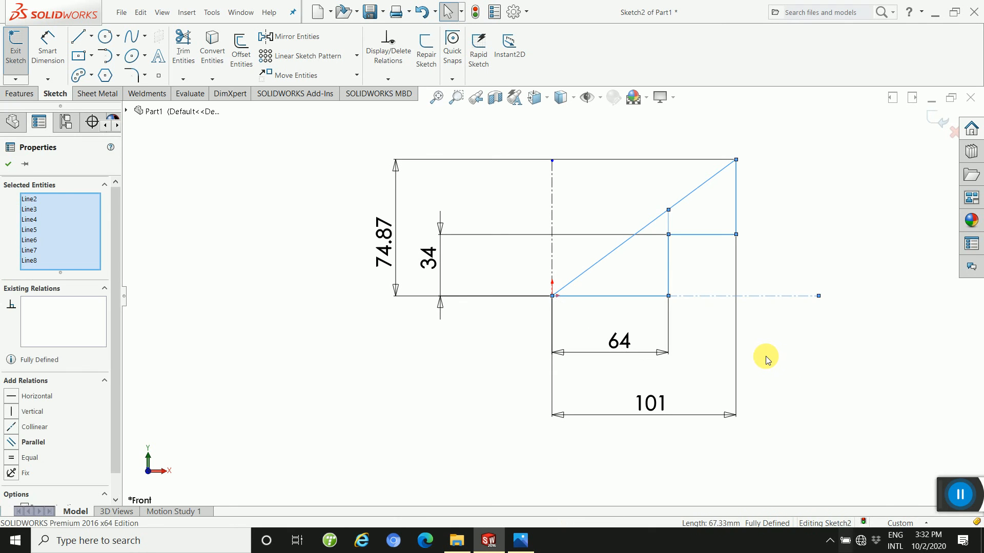
Step: Move the overall height and step height dimensions to the opposite side, outside the profile's outer vertical line
{"action": "left_click", "coordinate": [774, 356]}
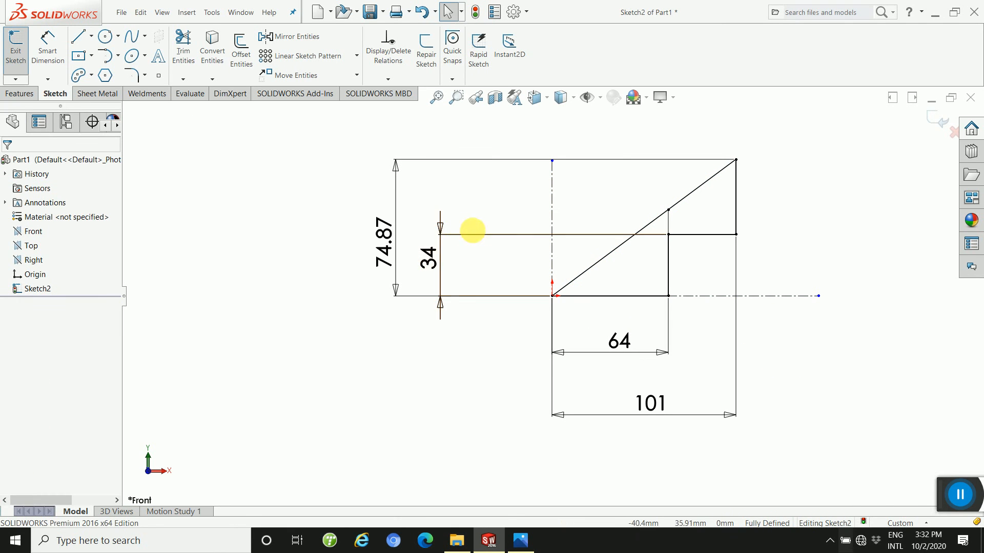
{"action": "left_click_drag", "start_coordinate": [436, 250], "coordinate": [846, 314]}
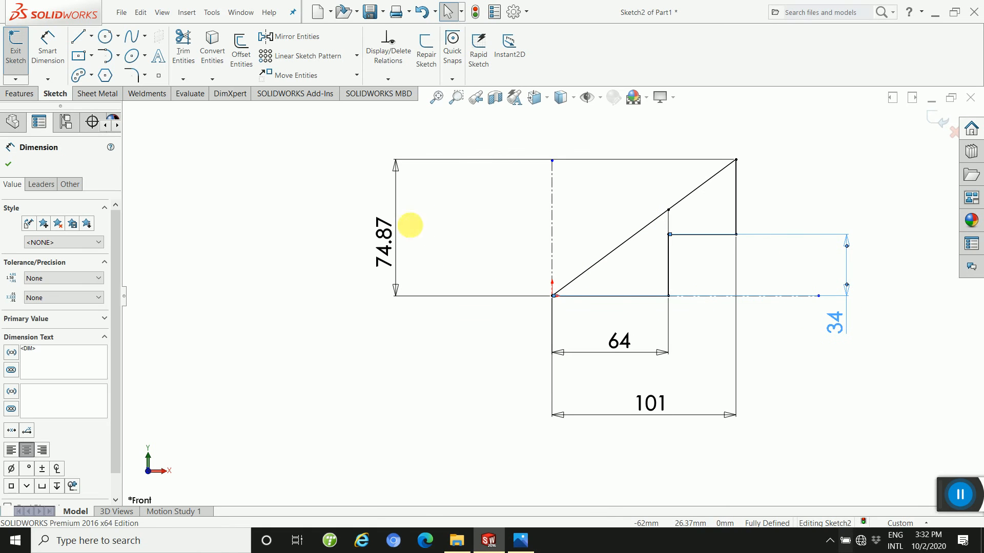
{"action": "mouse_move", "coordinate": [379, 256]}
{"action": "left_mouse_down"}
{"action": "mouse_move", "coordinate": [835, 257]}
{"action": "mouse_move", "coordinate": [859, 235]}
{"action": "mouse_move", "coordinate": [878, 248]}
{"action": "left_mouse_up"}
{"action": "left_click_drag", "start_coordinate": [837, 314], "coordinate": [820, 259]}
{"action": "left_click", "coordinate": [829, 360]}
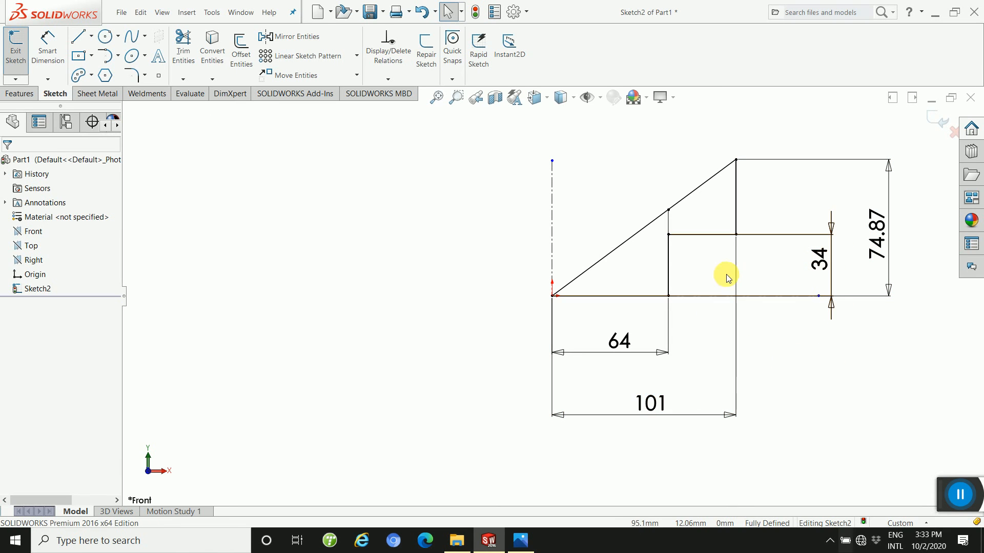
Step: Delete the horizontal centerline together with its associated dimension
{"action": "left_click", "coordinate": [801, 297]}
{"action": "key", "text": "Delete"}
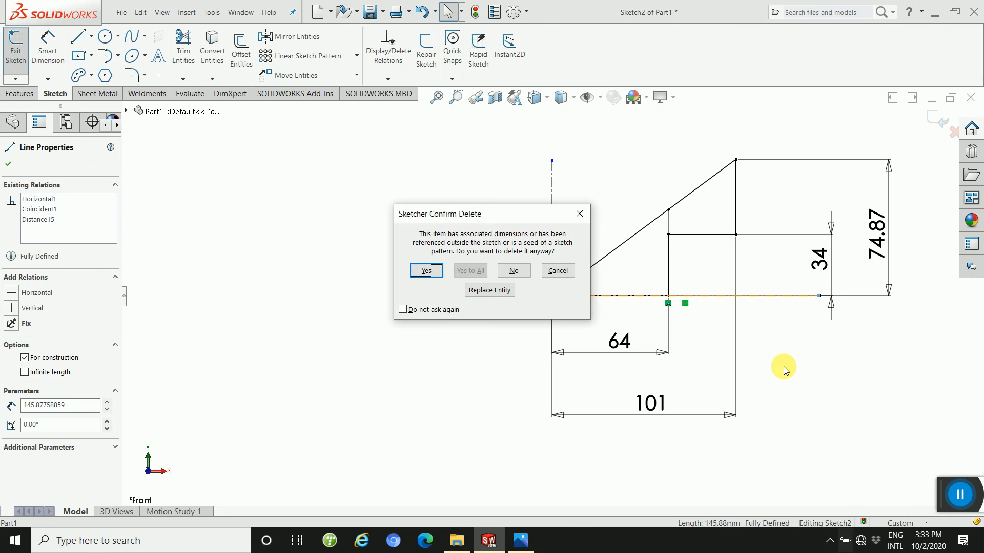
{"action": "left_click", "coordinate": [435, 269]}
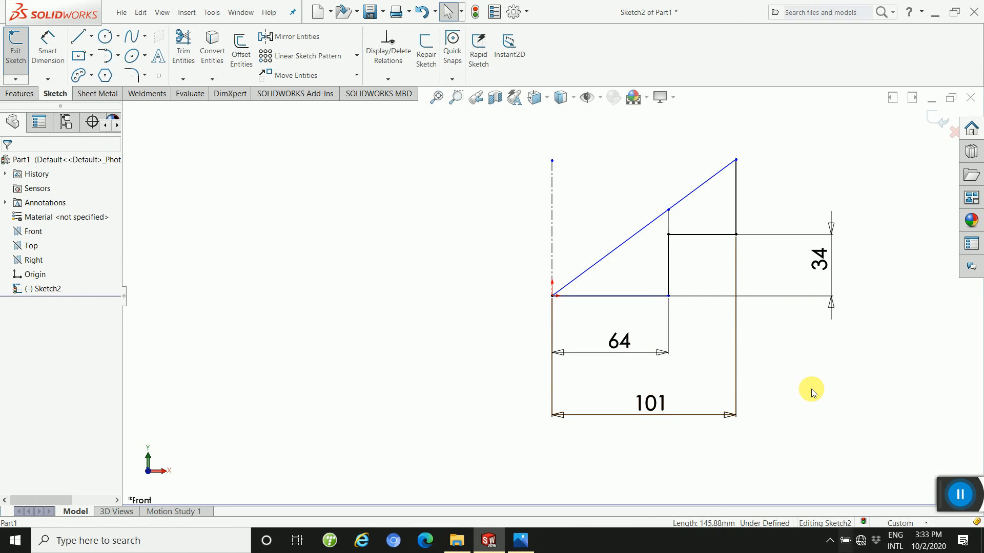
Step: Dimension the overall height from the origin to the top end of the slanted line, placing it outside the step height dimension
{"action": "right_click_drag", "start_coordinate": [799, 390], "coordinate": [766, 191]}
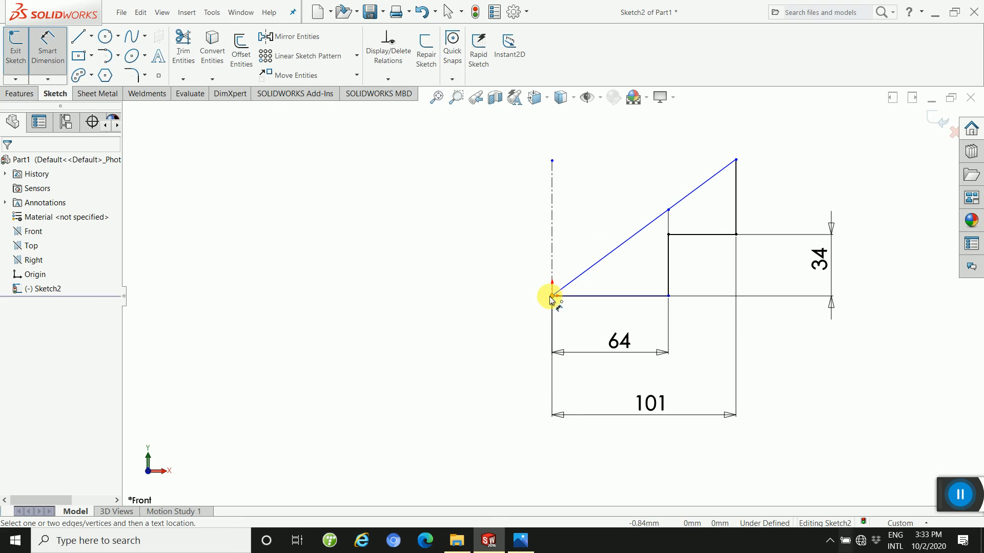
{"action": "left_click", "coordinate": [548, 297]}
{"action": "left_click", "coordinate": [738, 163]}
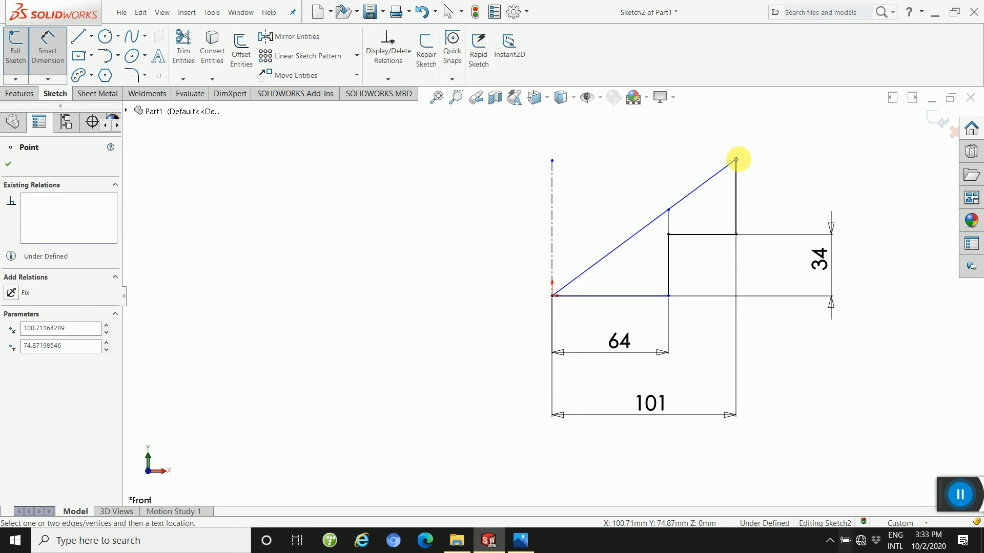
{"action": "left_click", "coordinate": [553, 296]}
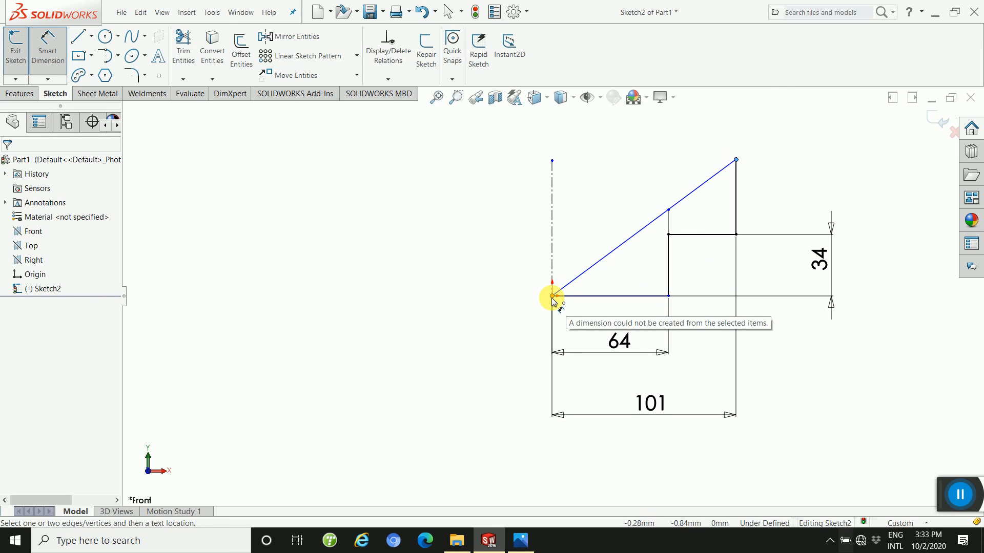
{"action": "left_click", "coordinate": [552, 298]}
{"action": "left_click", "coordinate": [887, 239]}
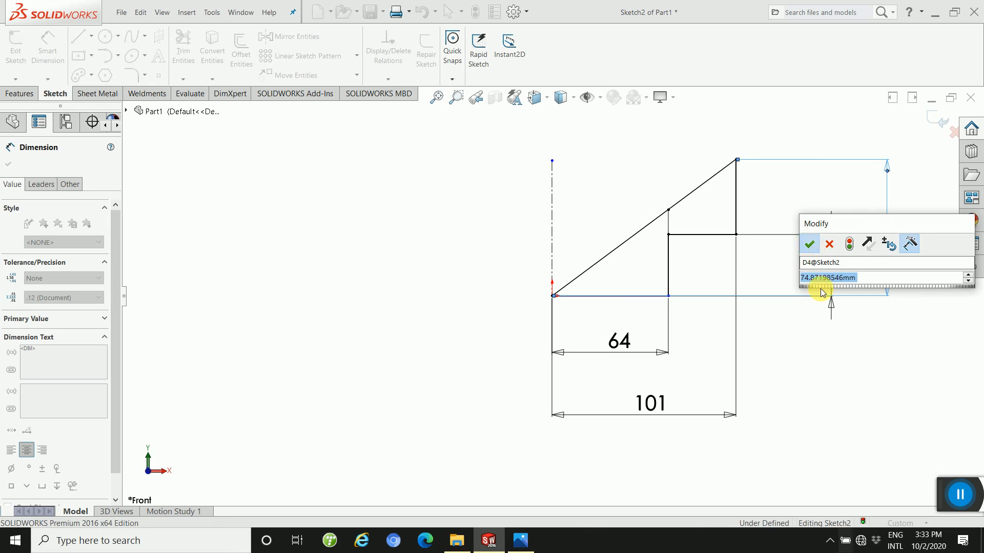
{"action": "key", "text": "Return"}
{"action": "key", "text": "Escape"}
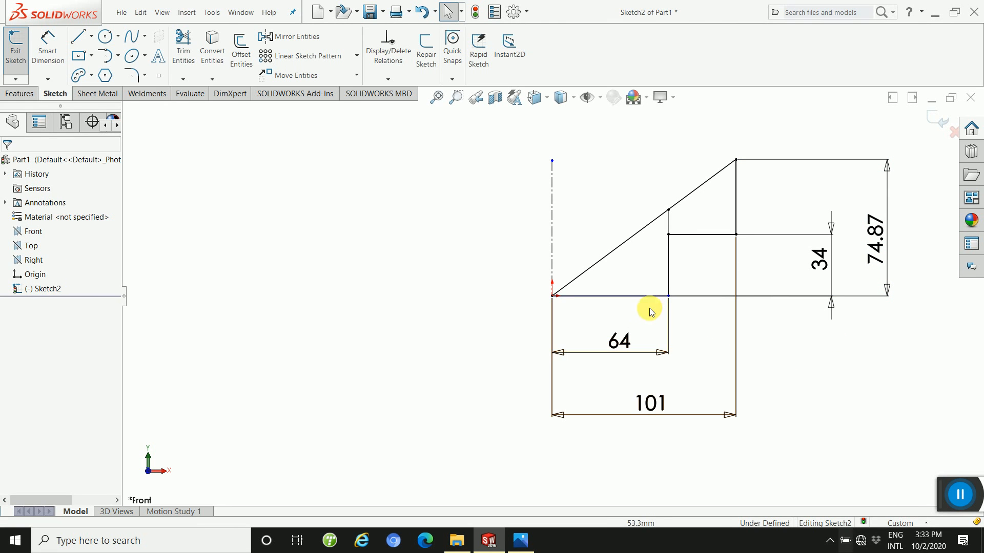
Step: Mirror the slanted line and the stepped profile lines about the vertical centerline, keeping the original entities
{"action": "left_click", "coordinate": [626, 244]}
{"action": "left_click", "coordinate": [668, 253], "text": "ctrl"}
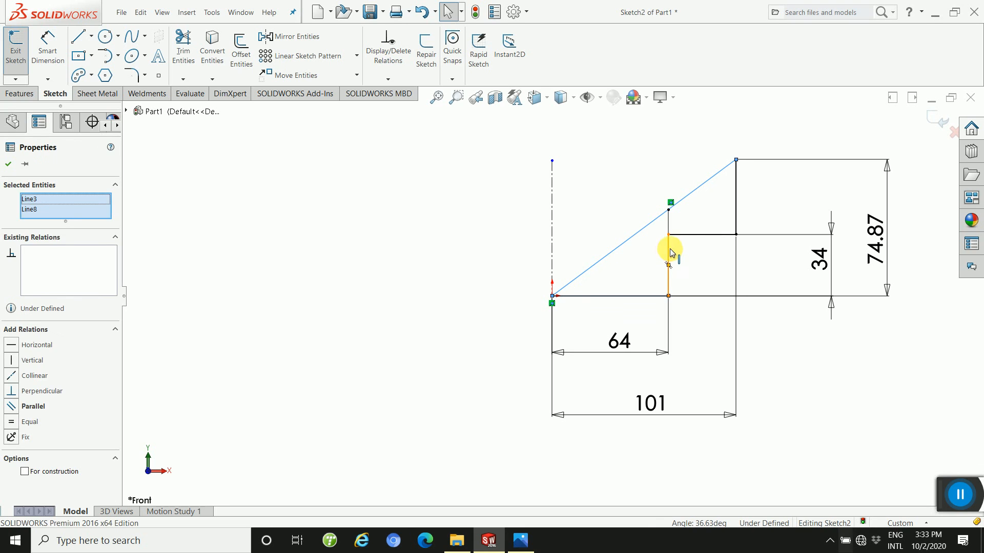
{"action": "left_click", "coordinate": [698, 233], "text": "ctrl"}
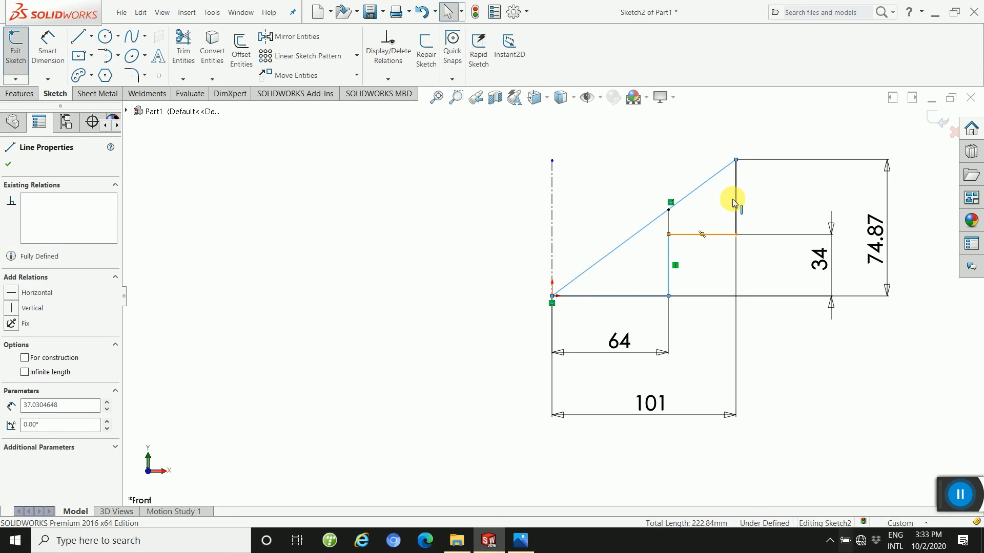
{"action": "left_click", "coordinate": [735, 200], "text": "ctrl"}
{"action": "left_click", "coordinate": [669, 218], "text": "ctrl"}
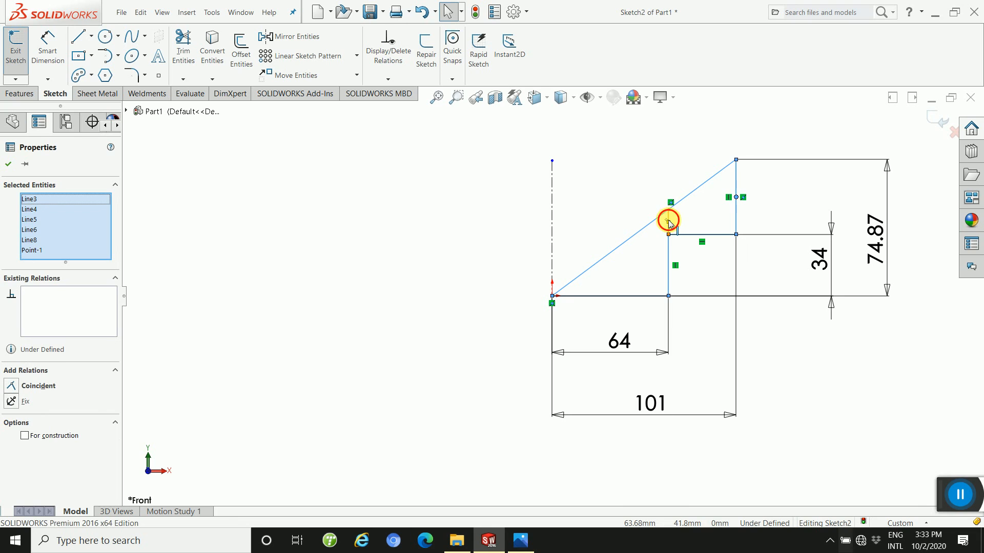
{"action": "left_click", "coordinate": [683, 240], "text": "ctrl"}
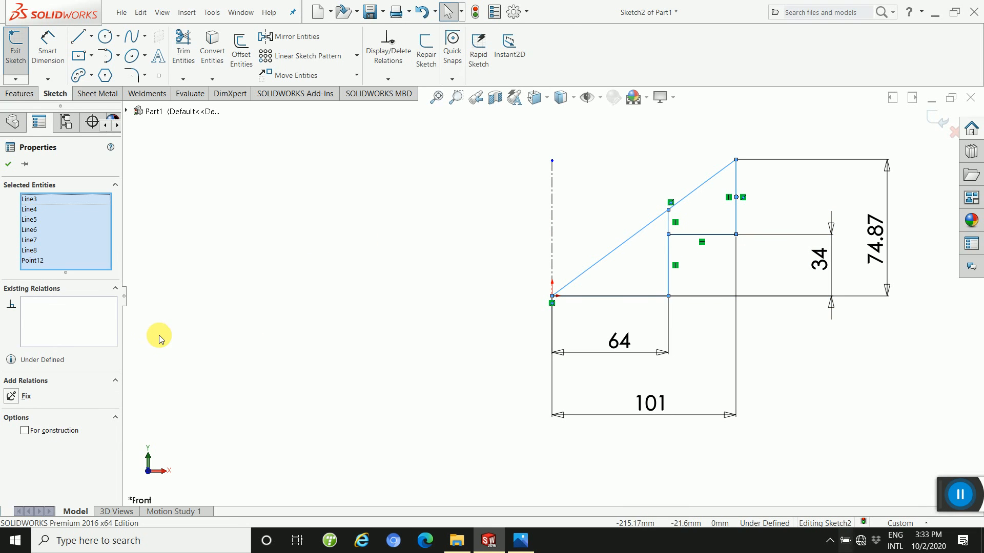
{"action": "left_click", "coordinate": [302, 40]}
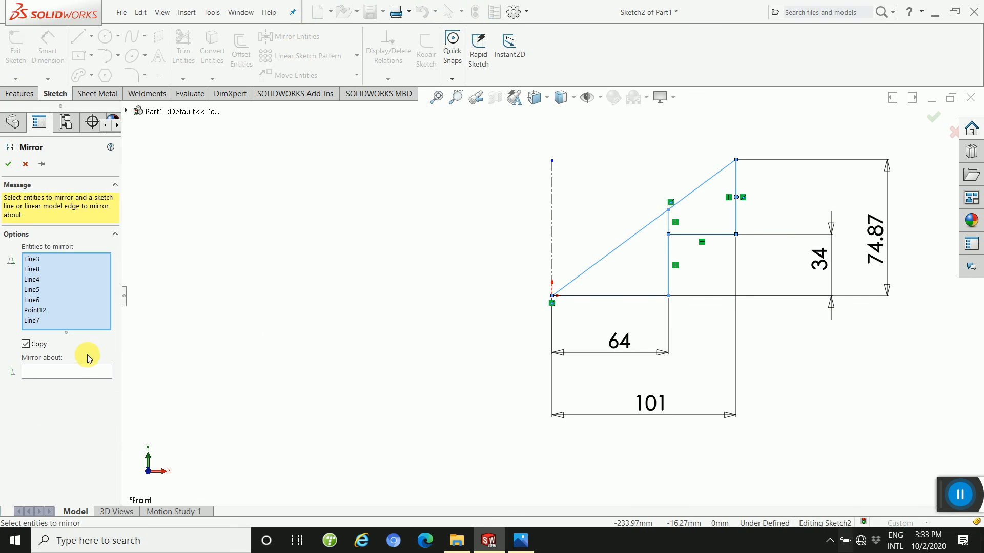
{"action": "left_click", "coordinate": [72, 372]}
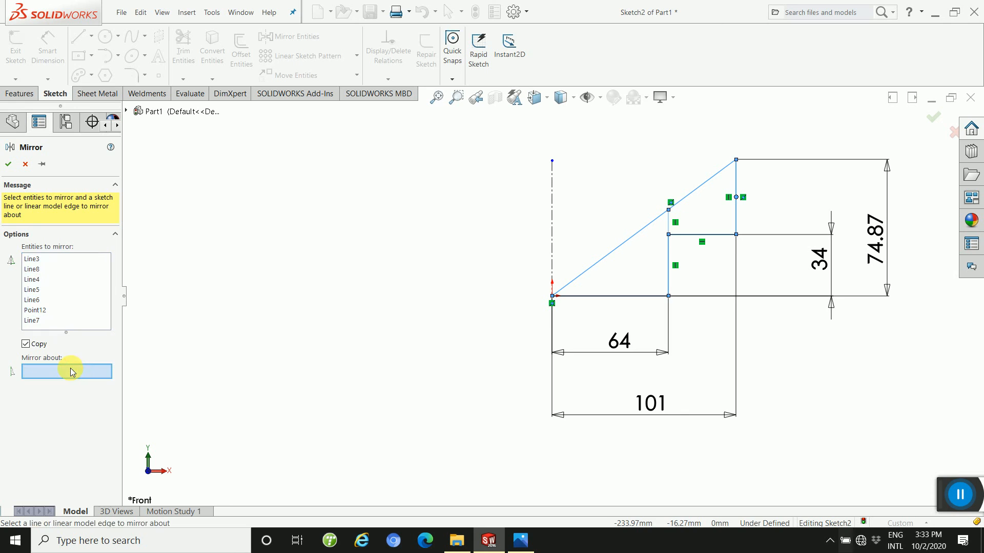
{"action": "left_click", "coordinate": [552, 236]}
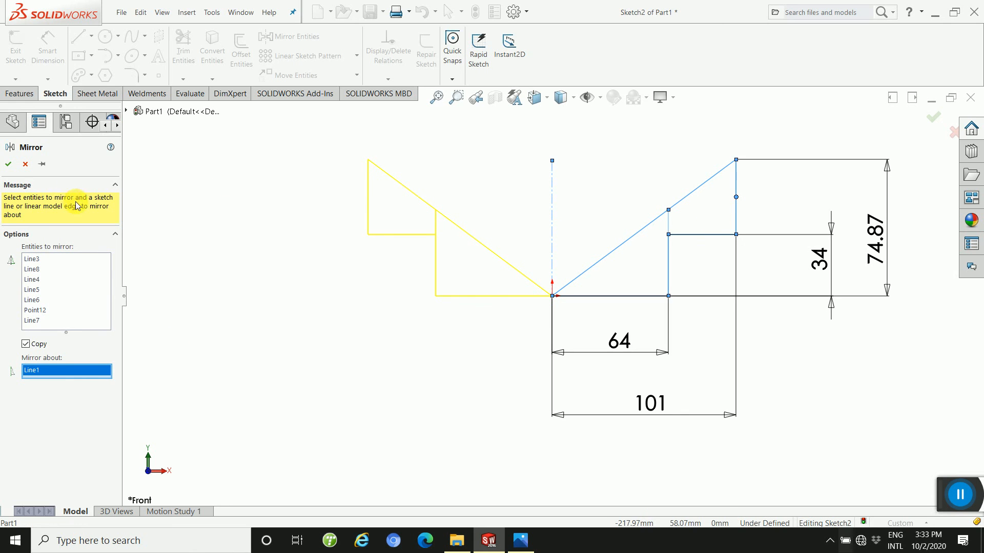
{"action": "left_click", "coordinate": [9, 165]}
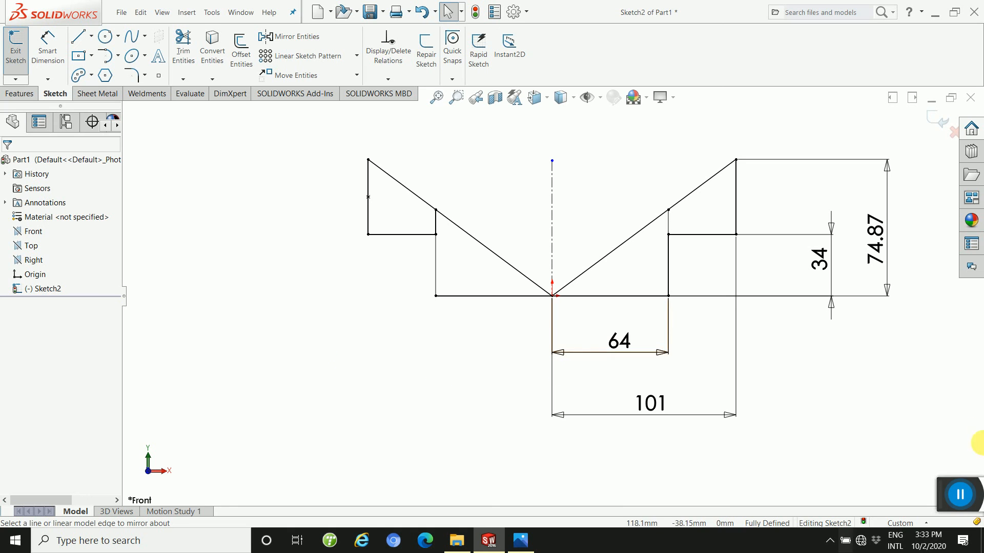
Step: Set the horizontal distances from the origin to 68 mm for the step and 130 mm for the outer vertical line
{"action": "double_click", "coordinate": [619, 343]}
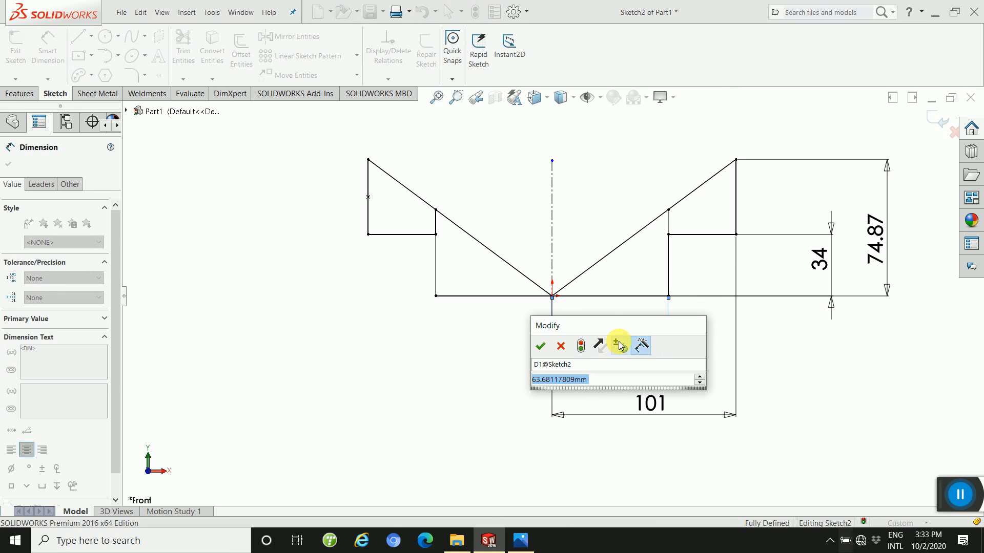
{"action": "type", "text": "68"}
{"action": "key", "text": "Return"}
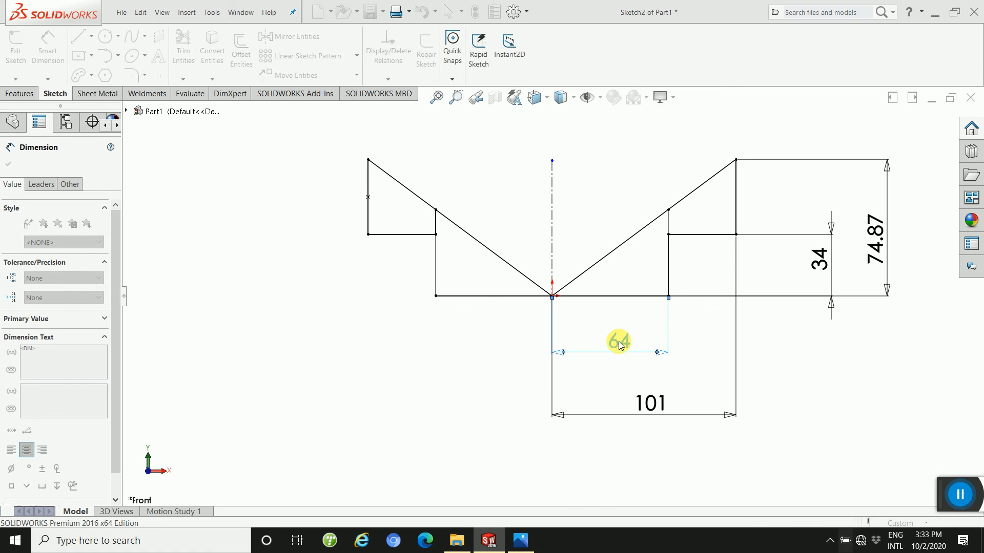
{"action": "left_click", "coordinate": [445, 439]}
{"action": "double_click", "coordinate": [663, 405]}
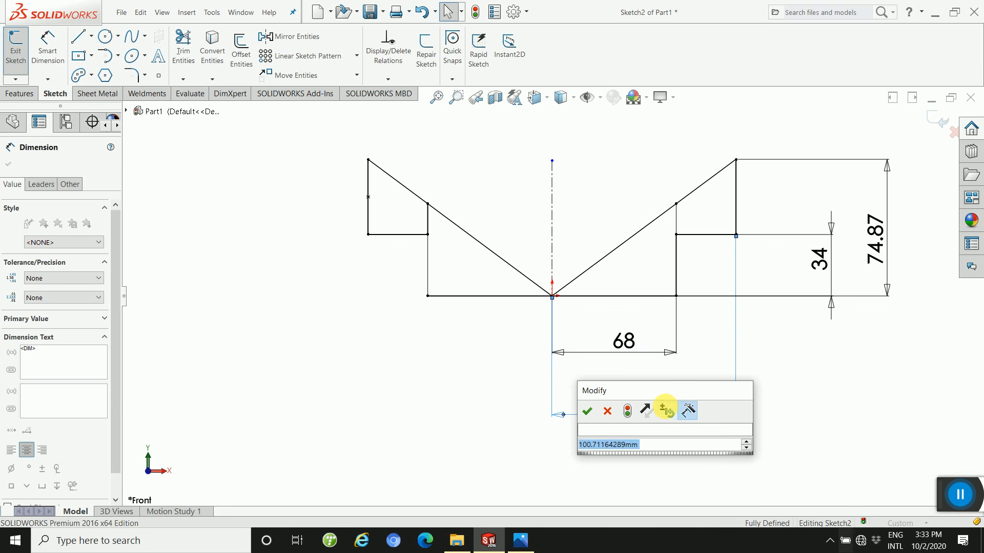
{"action": "type", "text": "130"}
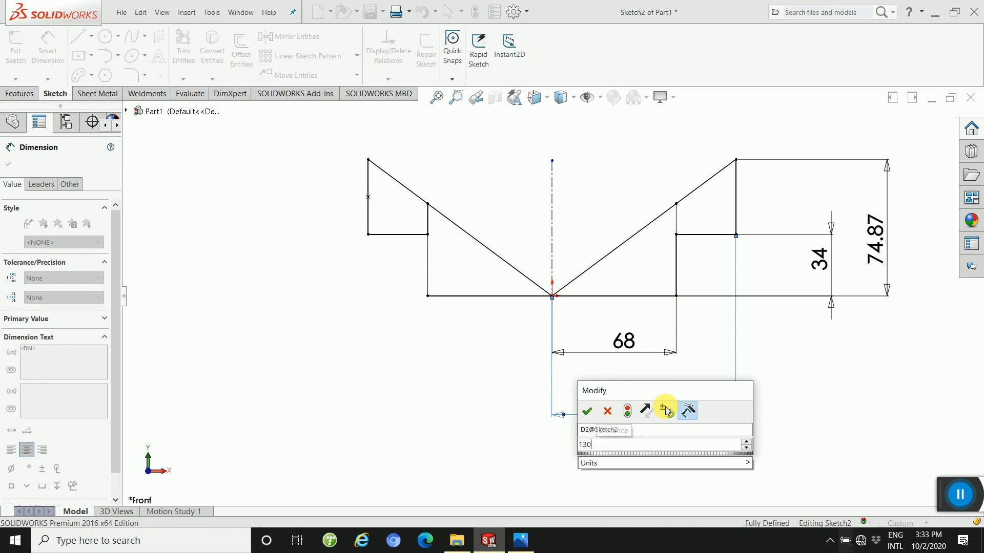
{"action": "key", "text": "Return"}
{"action": "left_click", "coordinate": [444, 364]}
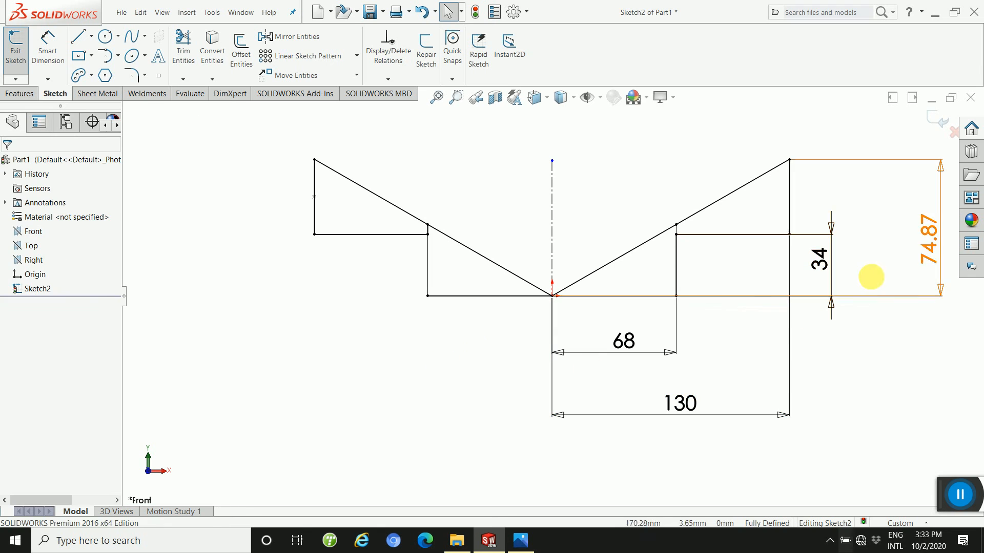
Step: Set the profile's overall height to 80 mm and its step height to 35 mm
{"action": "scroll", "coordinate": [859, 295], "scroll_direction": "up", "scroll_amount": 2}
{"action": "double_click", "coordinate": [809, 256]}
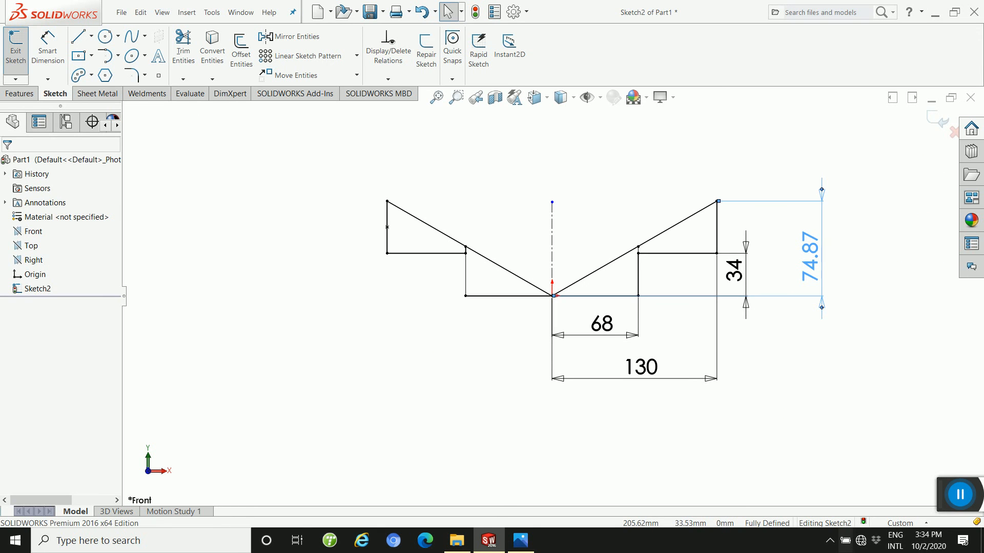
{"action": "type", "text": "80"}
{"action": "key", "text": "Return"}
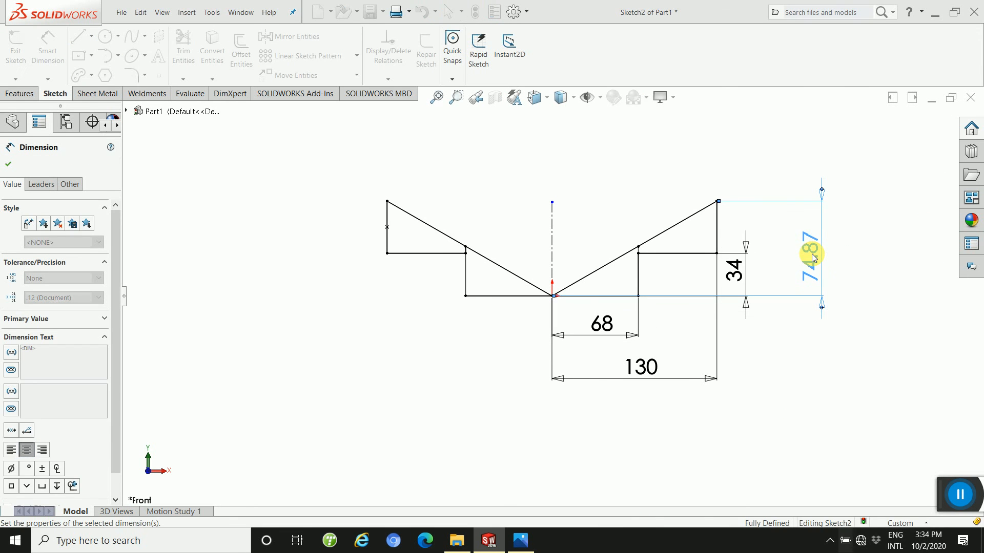
{"action": "left_click", "coordinate": [833, 359]}
{"action": "left_click", "coordinate": [738, 271]}
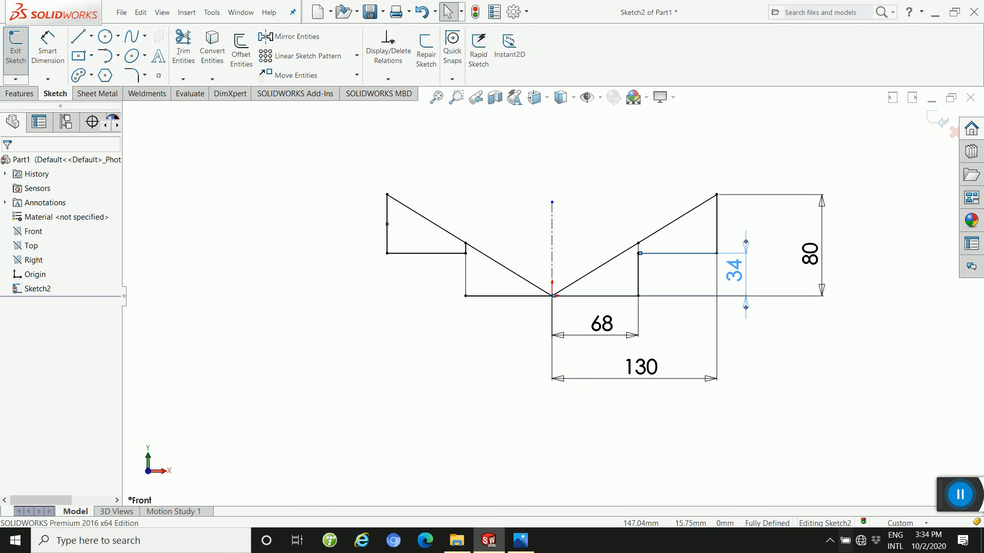
{"action": "type", "text": "35"}
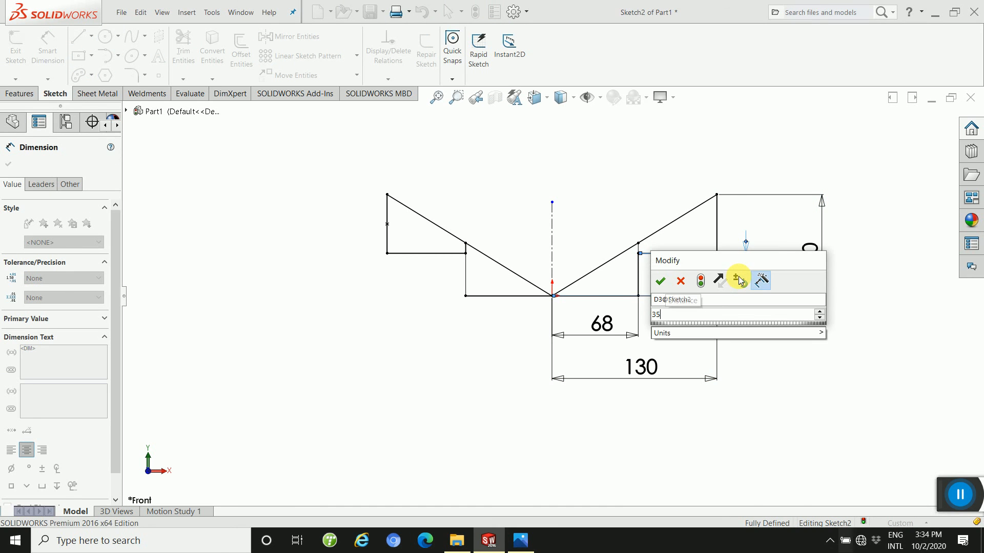
{"action": "key", "text": "Return"}
{"action": "left_click", "coordinate": [810, 353]}
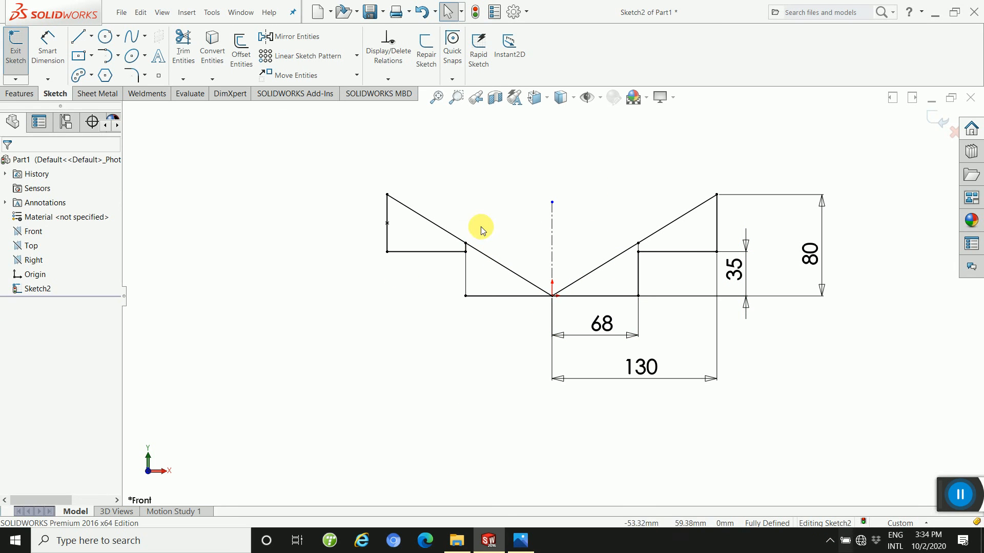
Step: Extend the vertical centerline upward so its free end lies well above the top corners of the mirrored profile
{"action": "scroll", "coordinate": [641, 329], "scroll_direction": "up", "scroll_amount": 2}
{"action": "scroll", "coordinate": [625, 301], "scroll_direction": "down", "scroll_amount": 1}
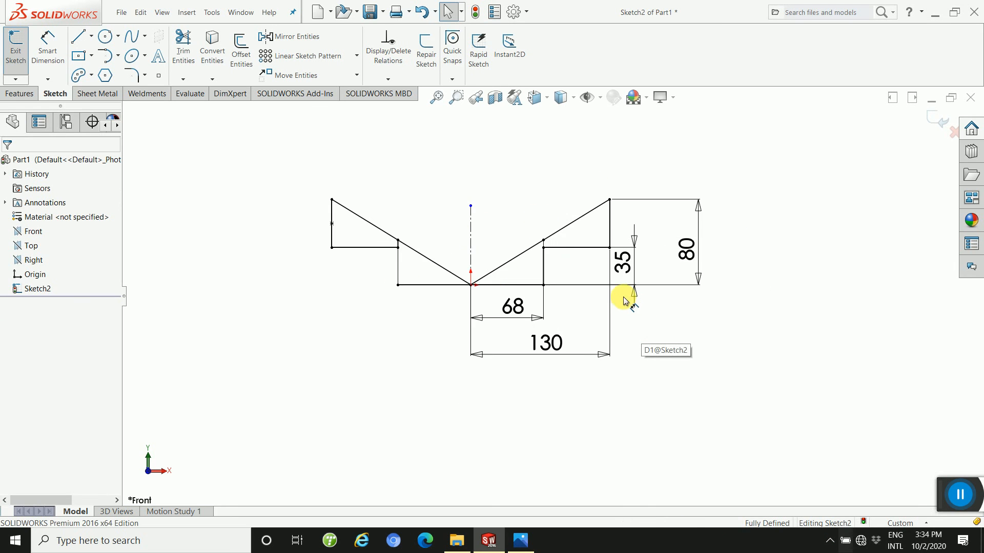
{"action": "scroll", "coordinate": [410, 211], "scroll_direction": "down", "scroll_amount": 2}
{"action": "scroll", "coordinate": [886, 256], "scroll_direction": "up", "scroll_amount": 1}
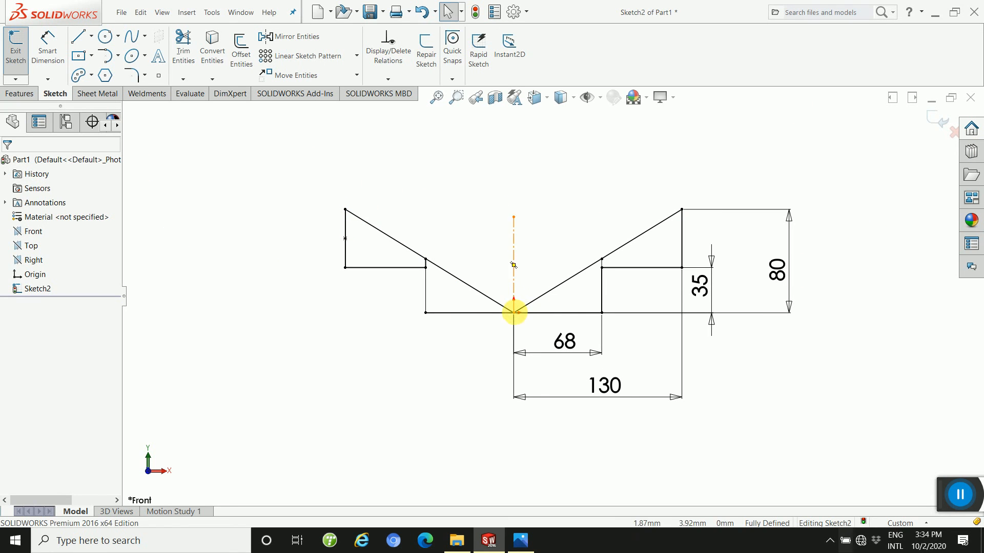
{"action": "left_click_drag", "start_coordinate": [515, 221], "coordinate": [516, 167]}
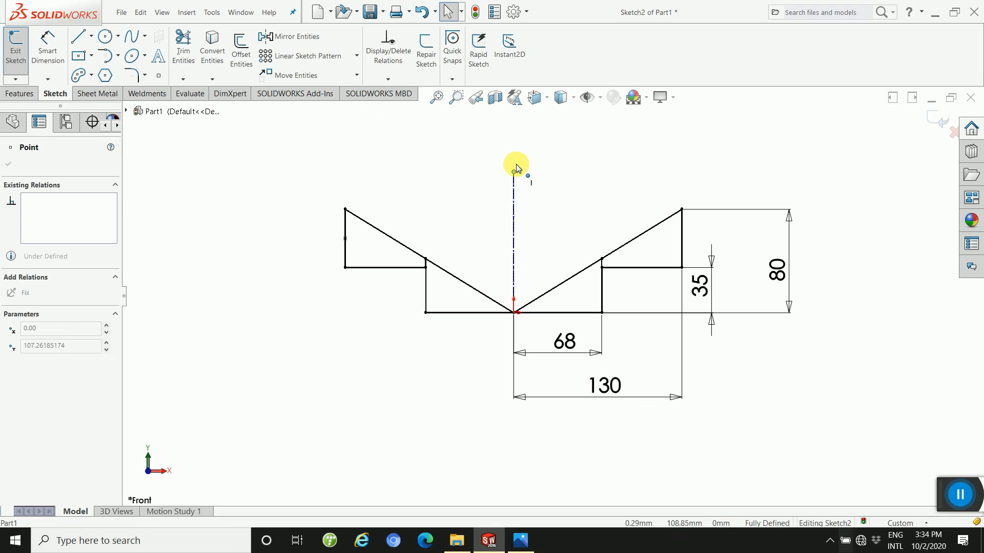
{"action": "left_click", "coordinate": [339, 248]}
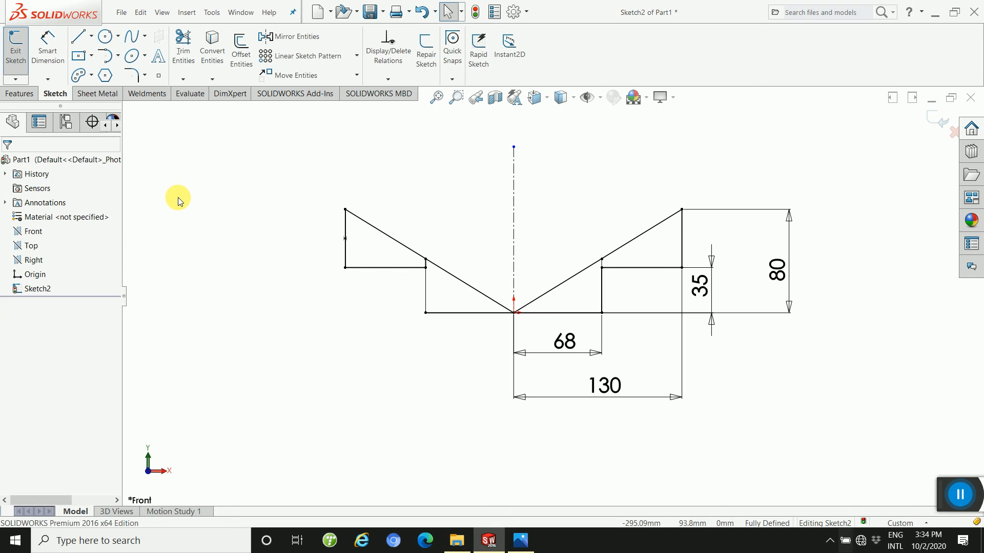